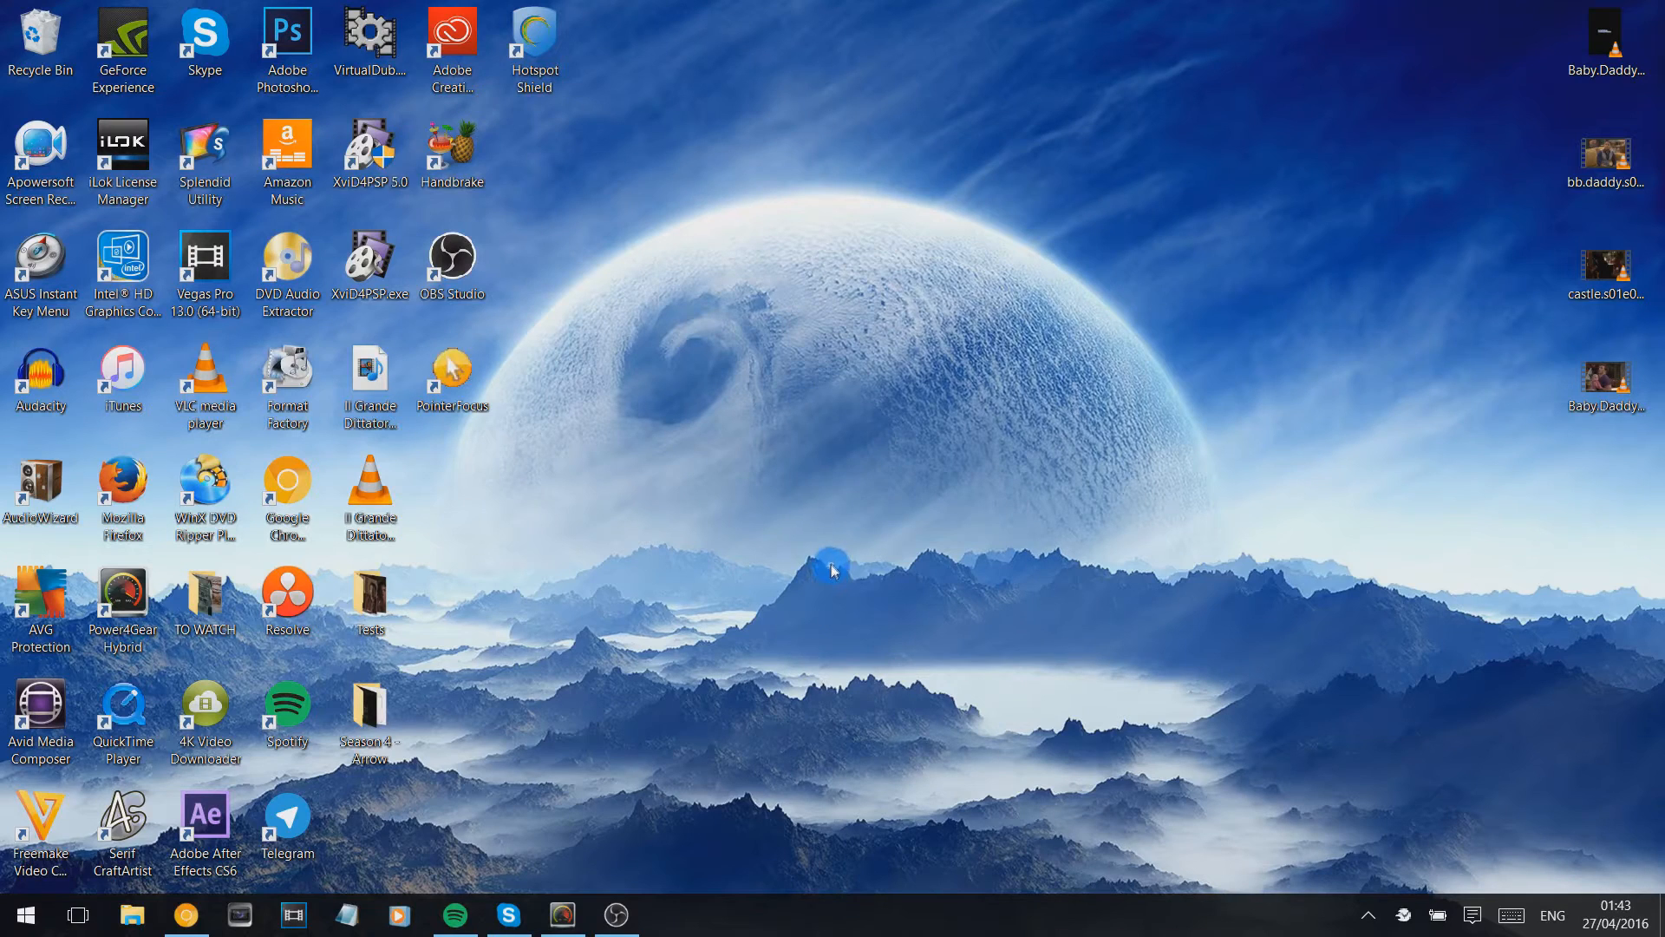
- Load Baby.Daddy.S05E09.Stupid.Cupid.1080p.WEB-DL.DD5.1.H.264-NTb.mkv from the desktop into XviD4PSP 7.0 and minimize the program's console window
double_click(356, 292)
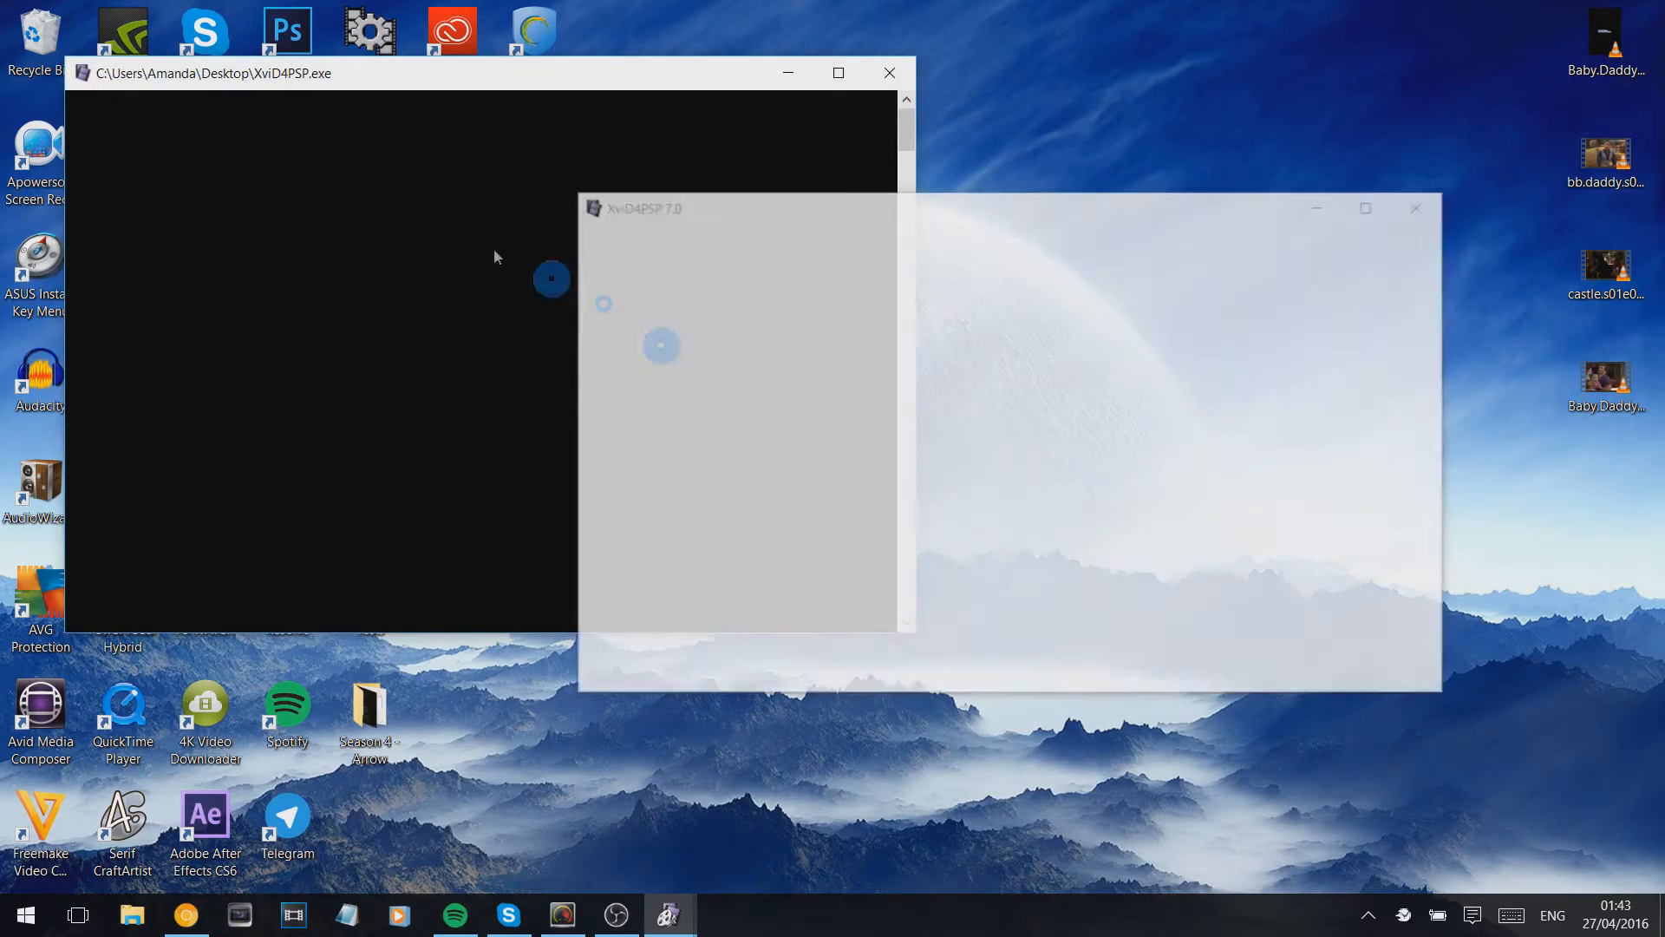
drag(776, 206, 661, 151)
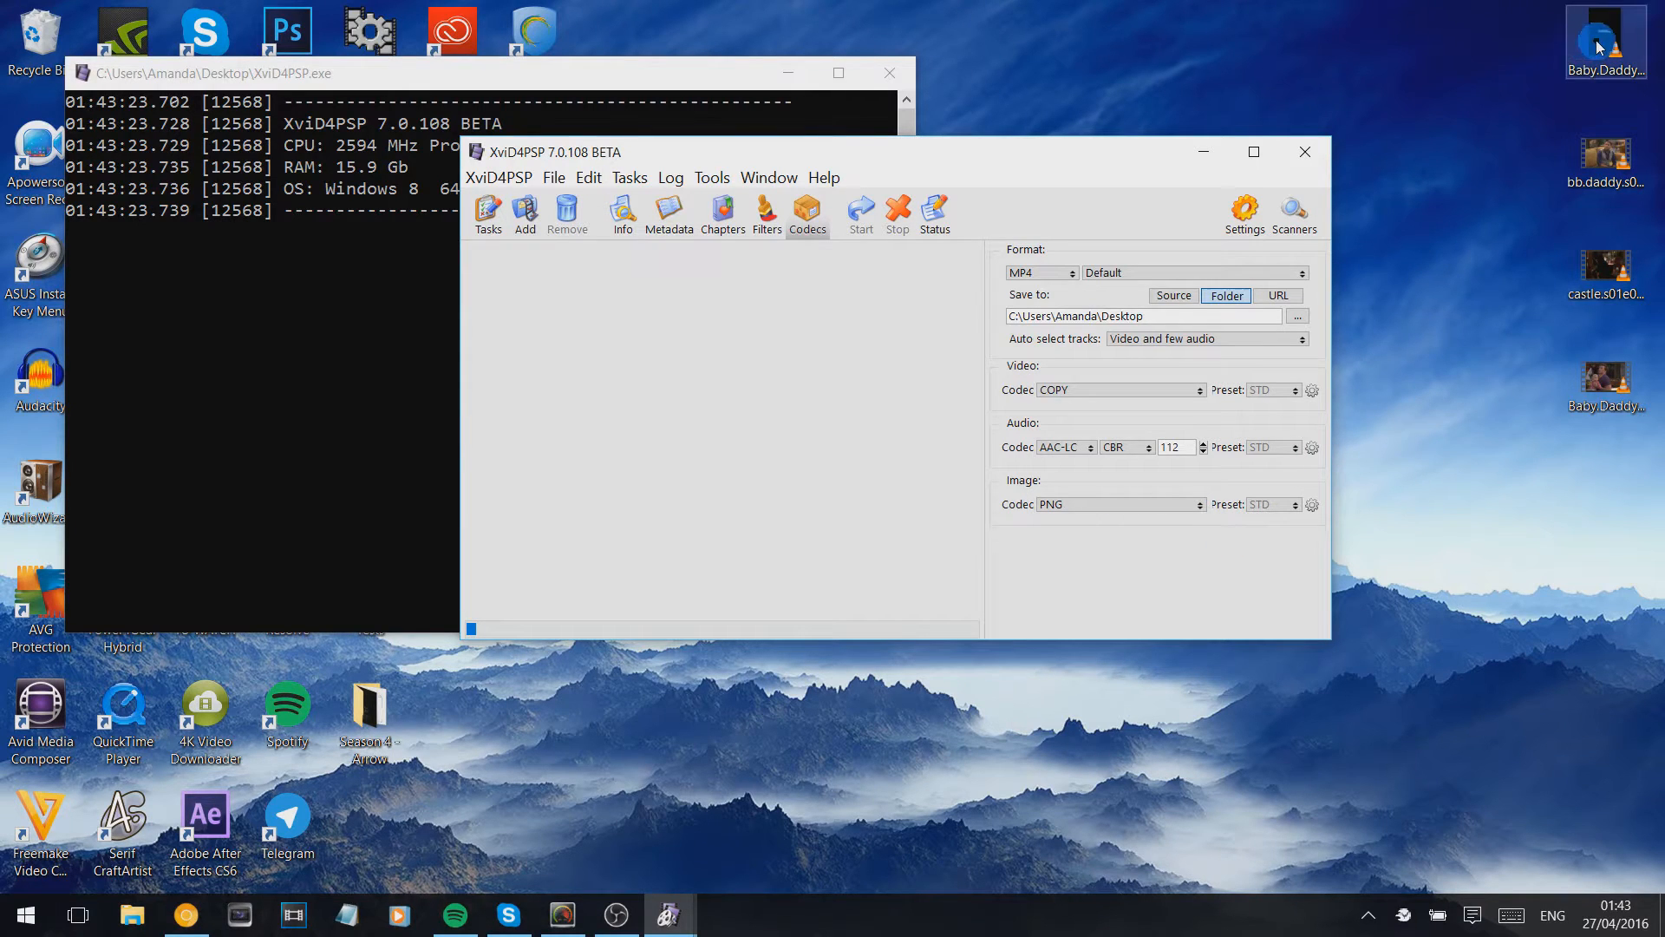
click(1635, 30)
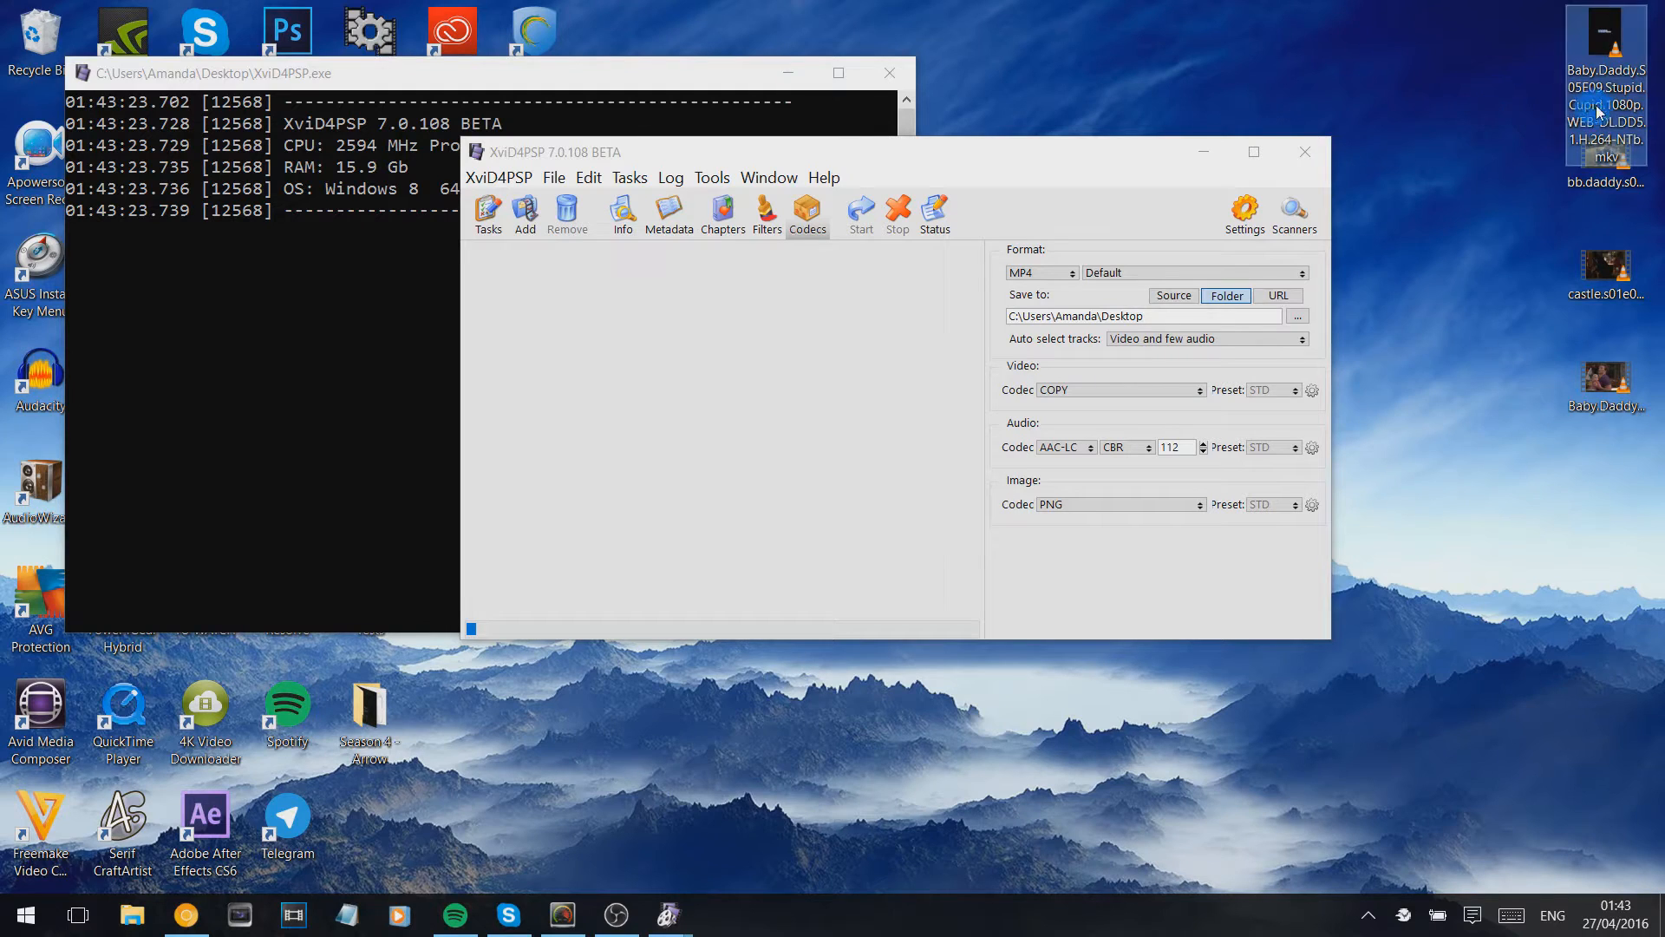
drag(1603, 85, 739, 380)
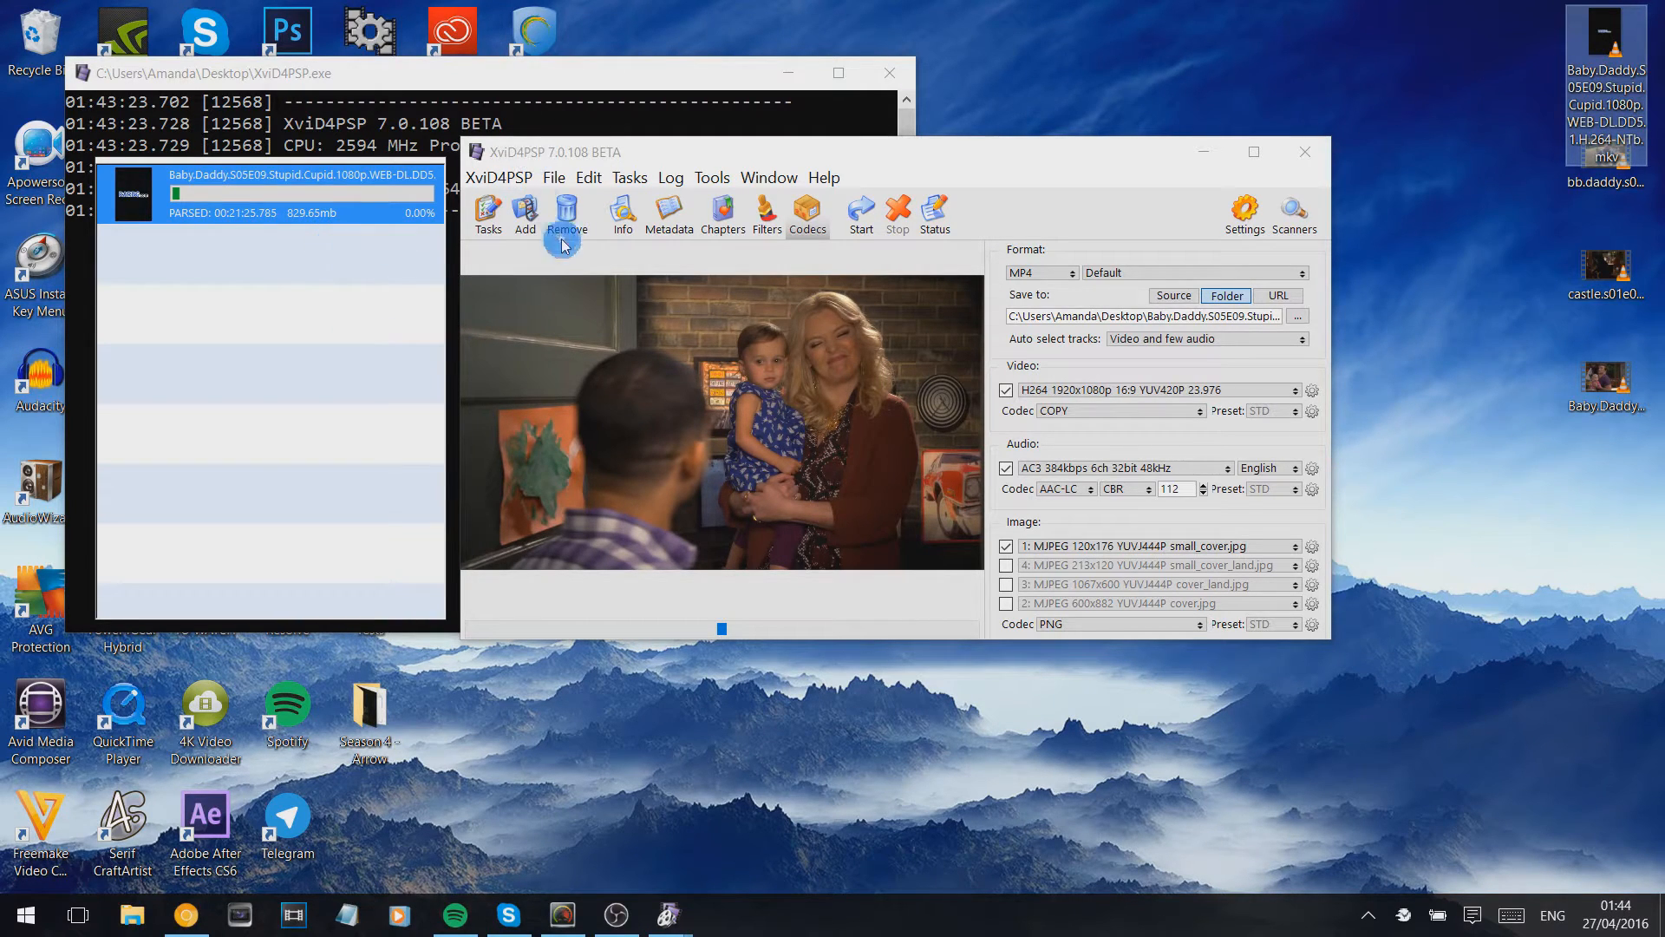
click(788, 73)
drag(811, 149, 903, 105)
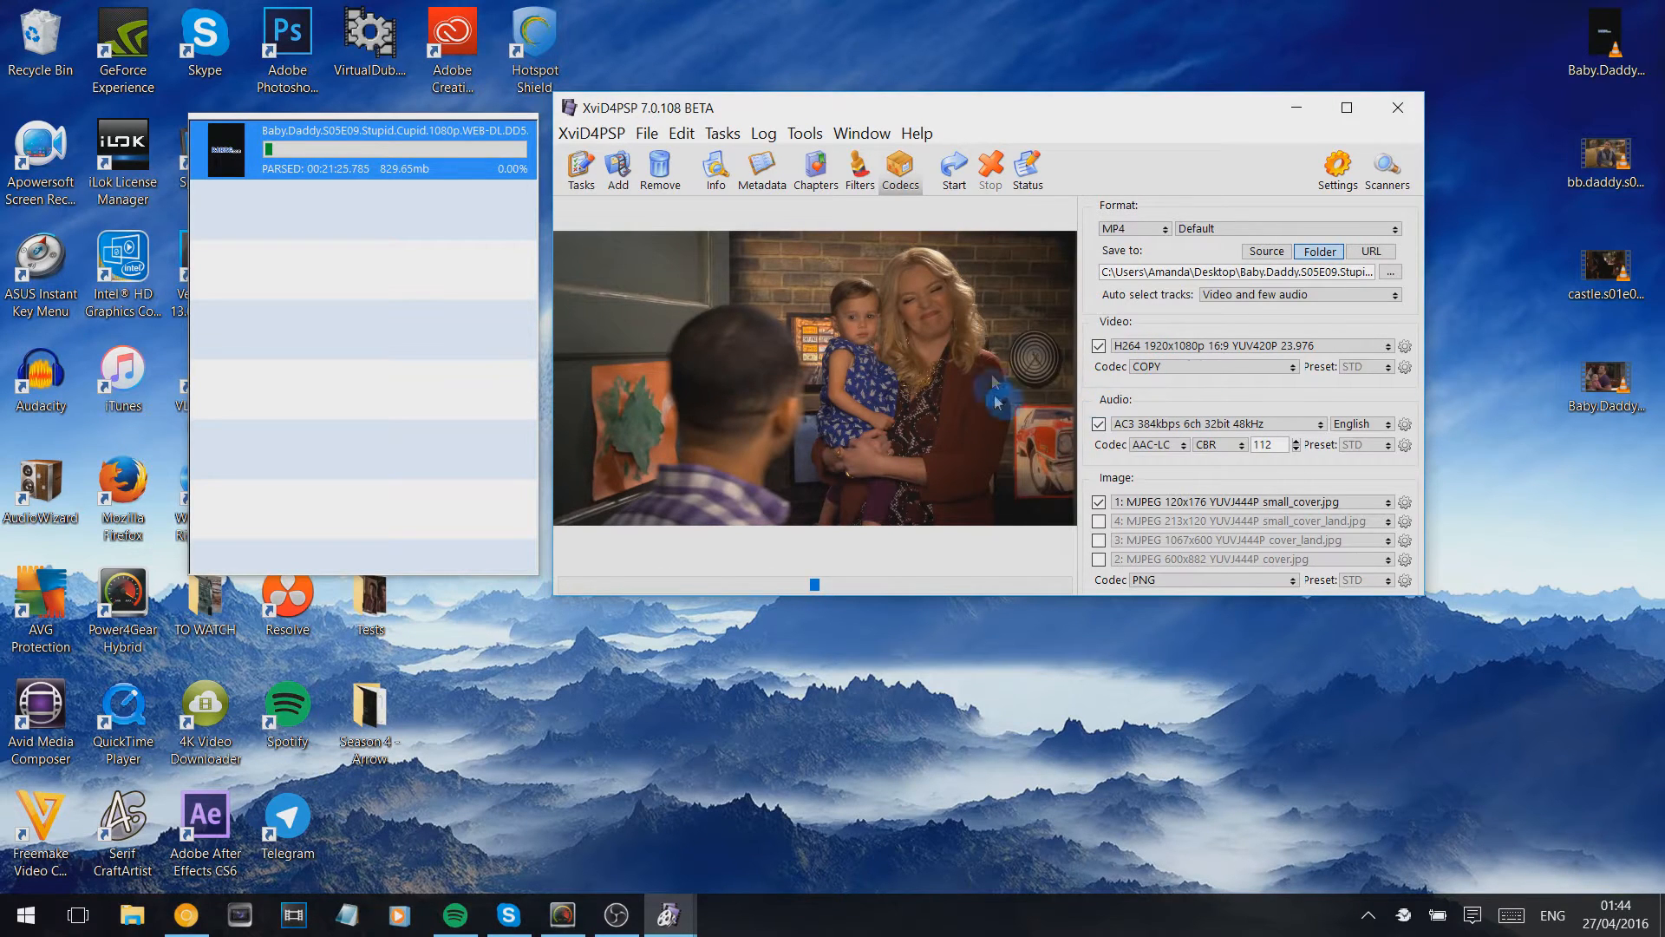
- Set the video codec to COPY and the output format to MP4 for the loaded episode
click(1217, 367)
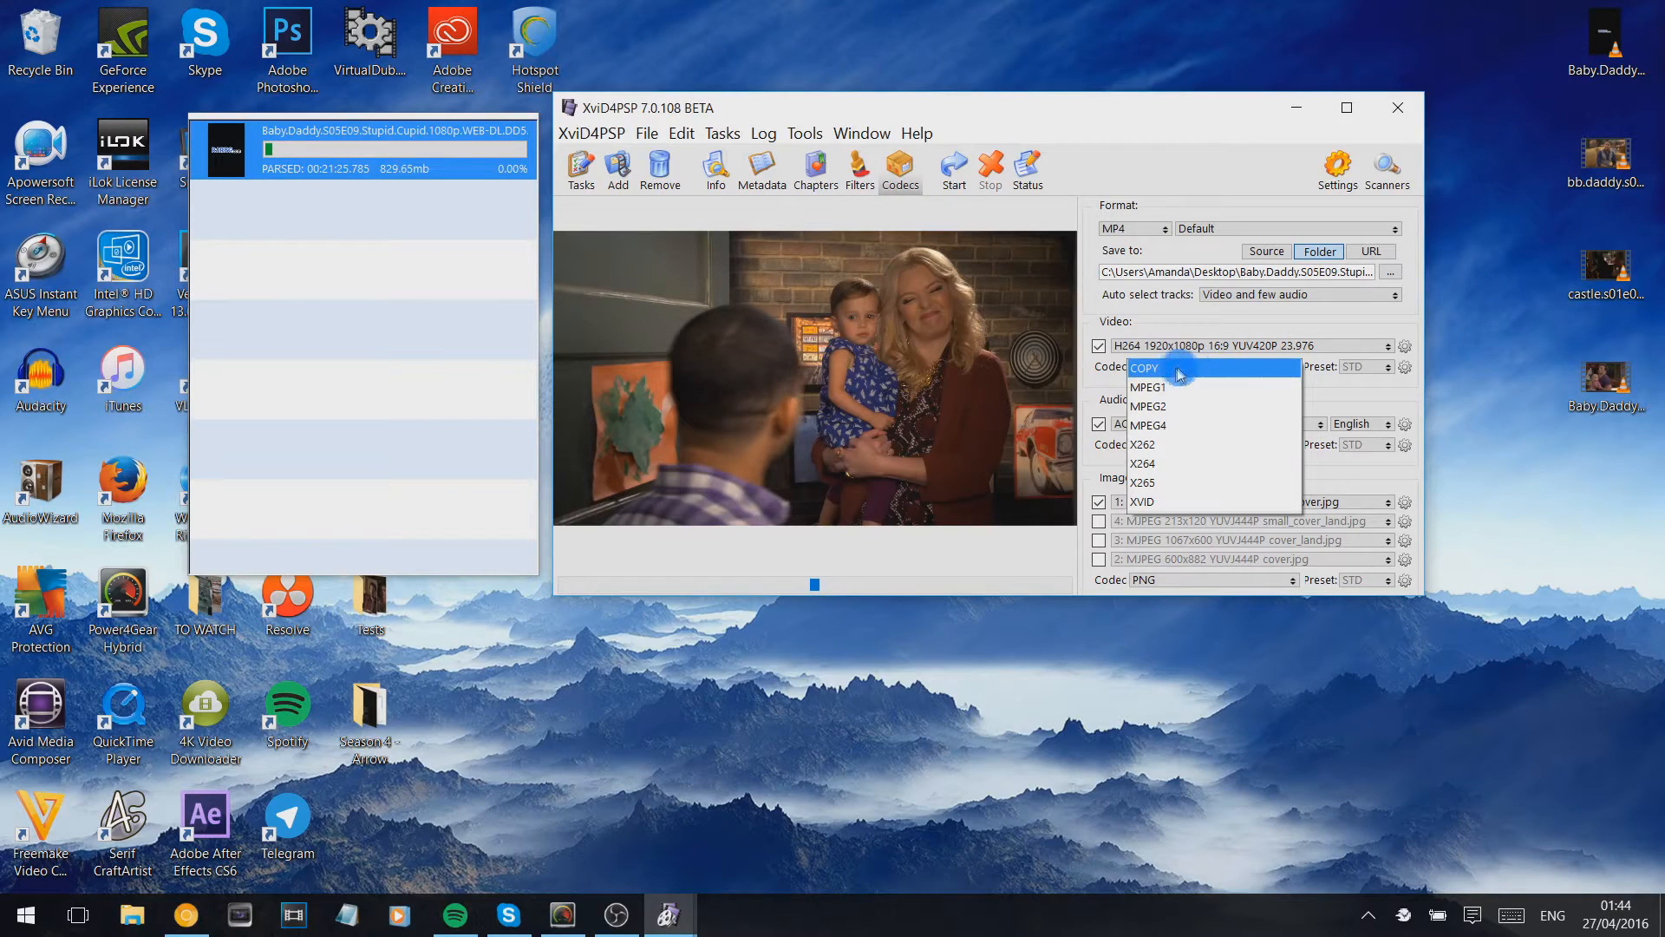
click(1218, 369)
click(1223, 375)
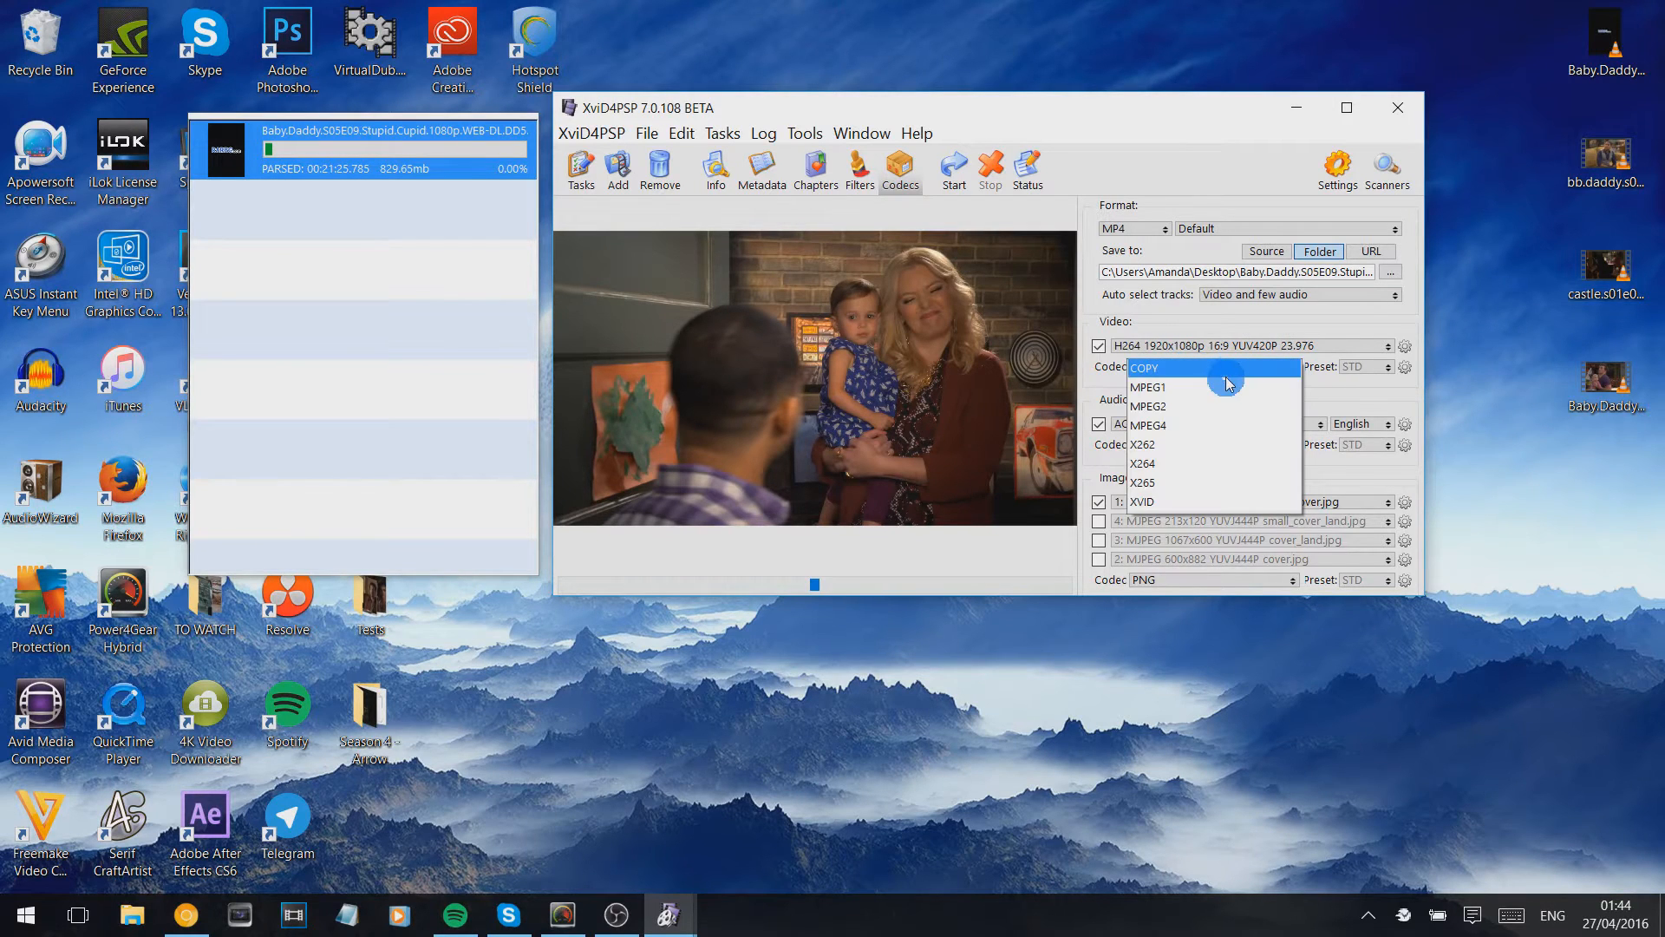
click(1229, 373)
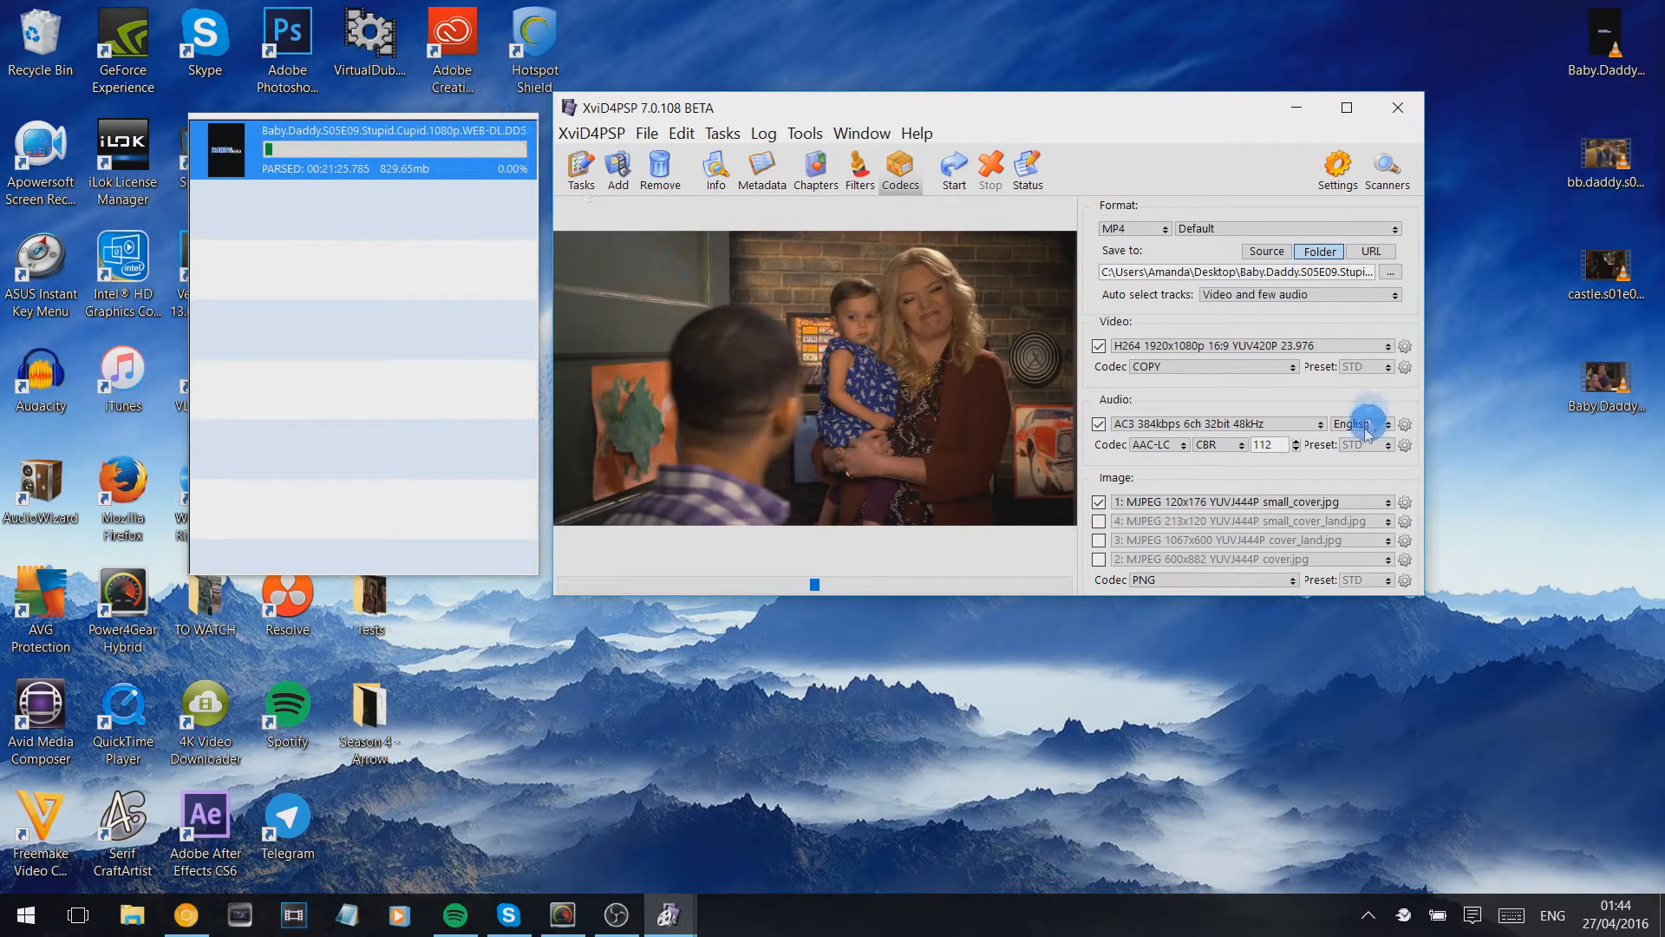
click(1098, 503)
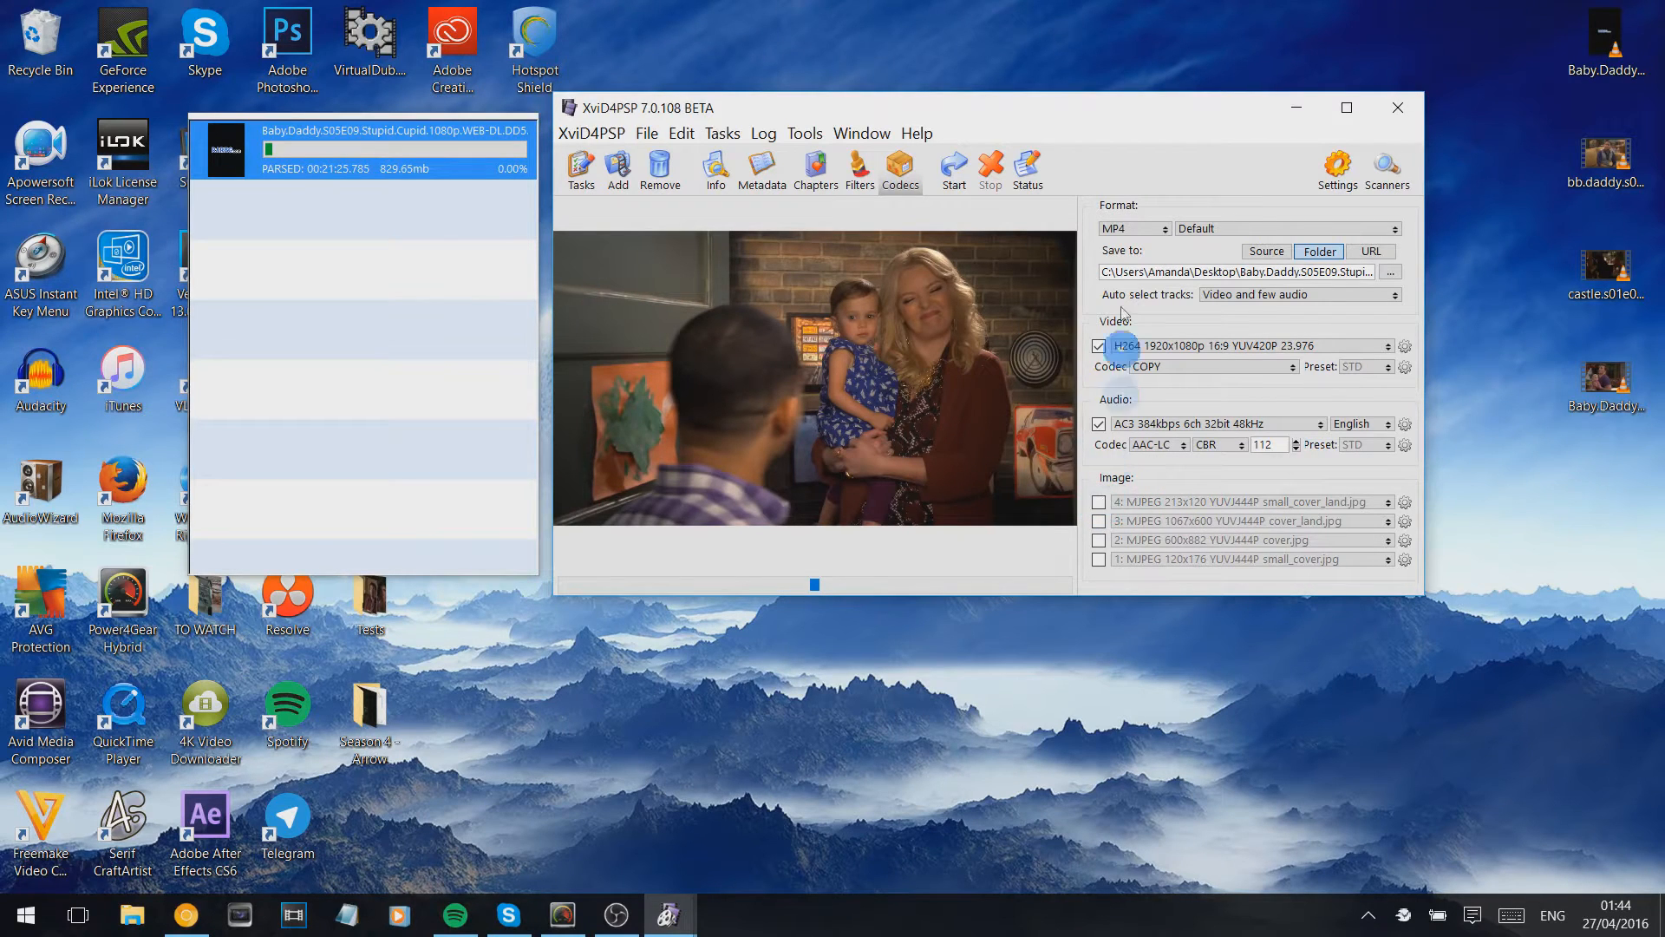
click(1165, 231)
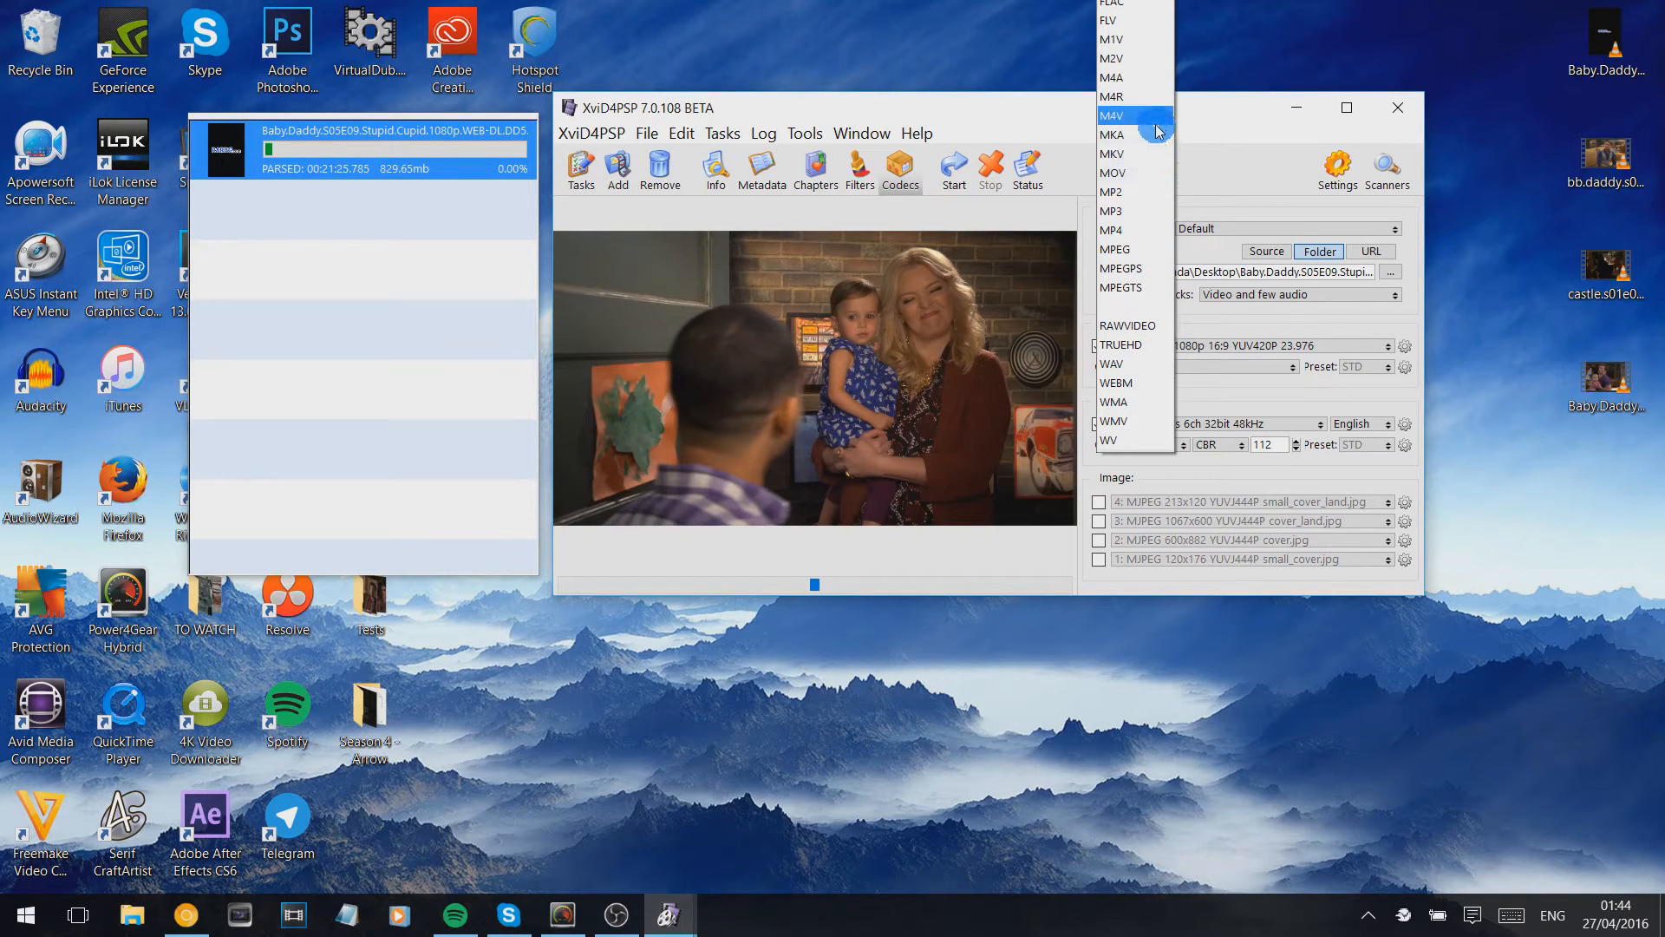
click(1158, 231)
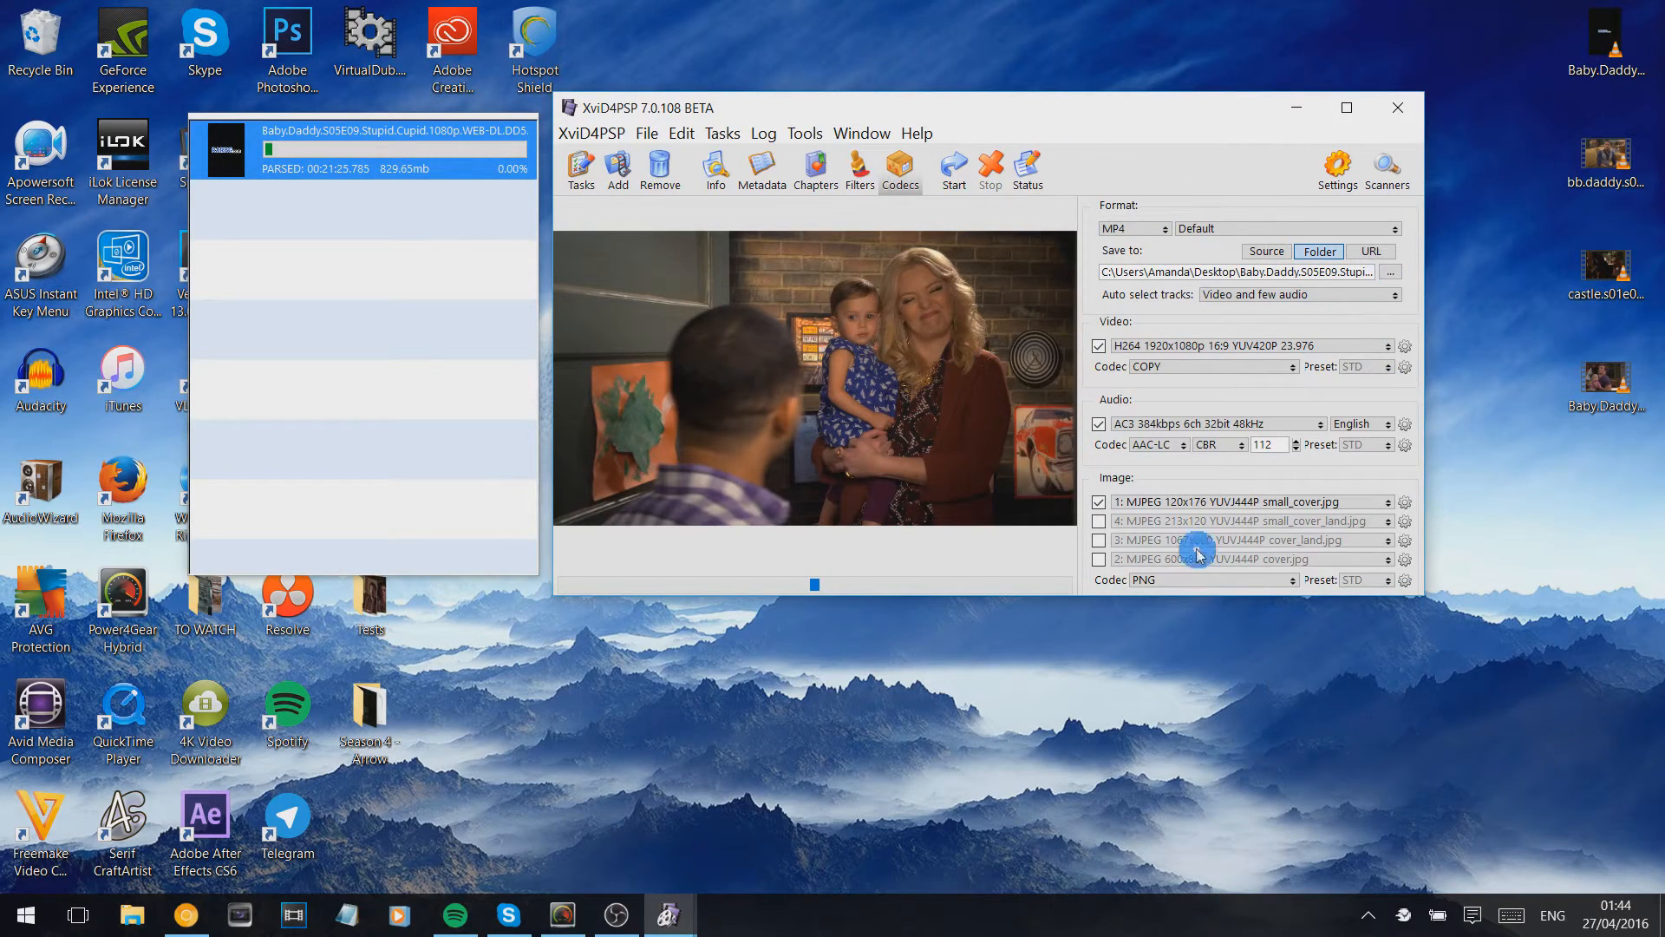
- Start encoding the episode and return to the codec settings while it runs
click(953, 171)
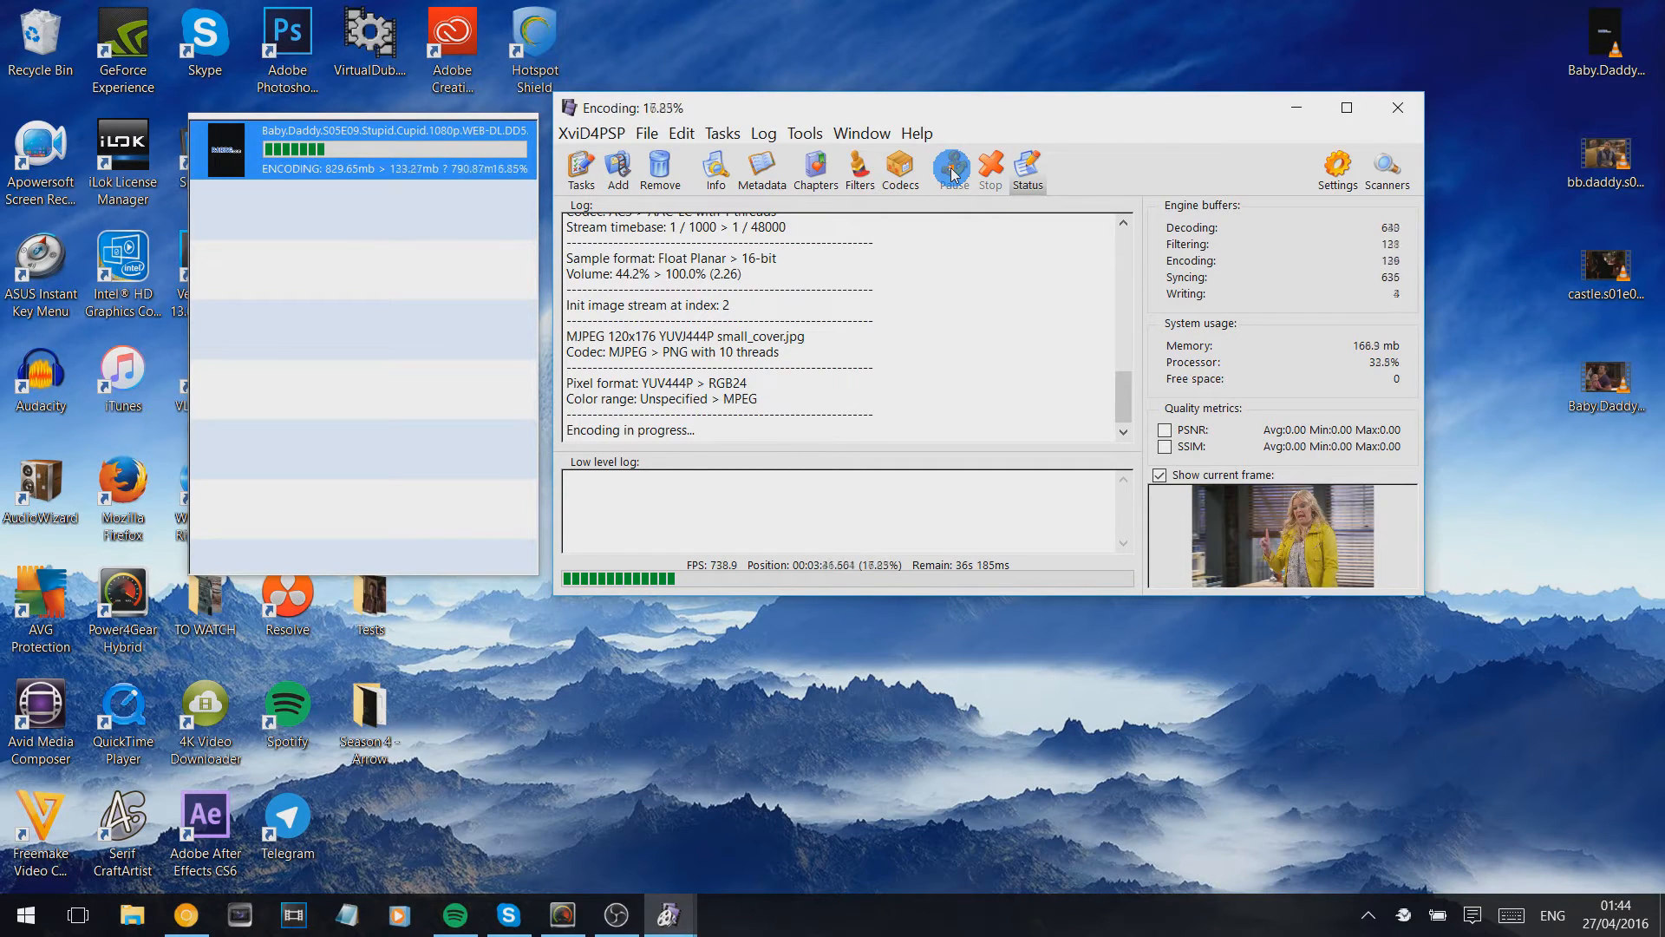
click(902, 181)
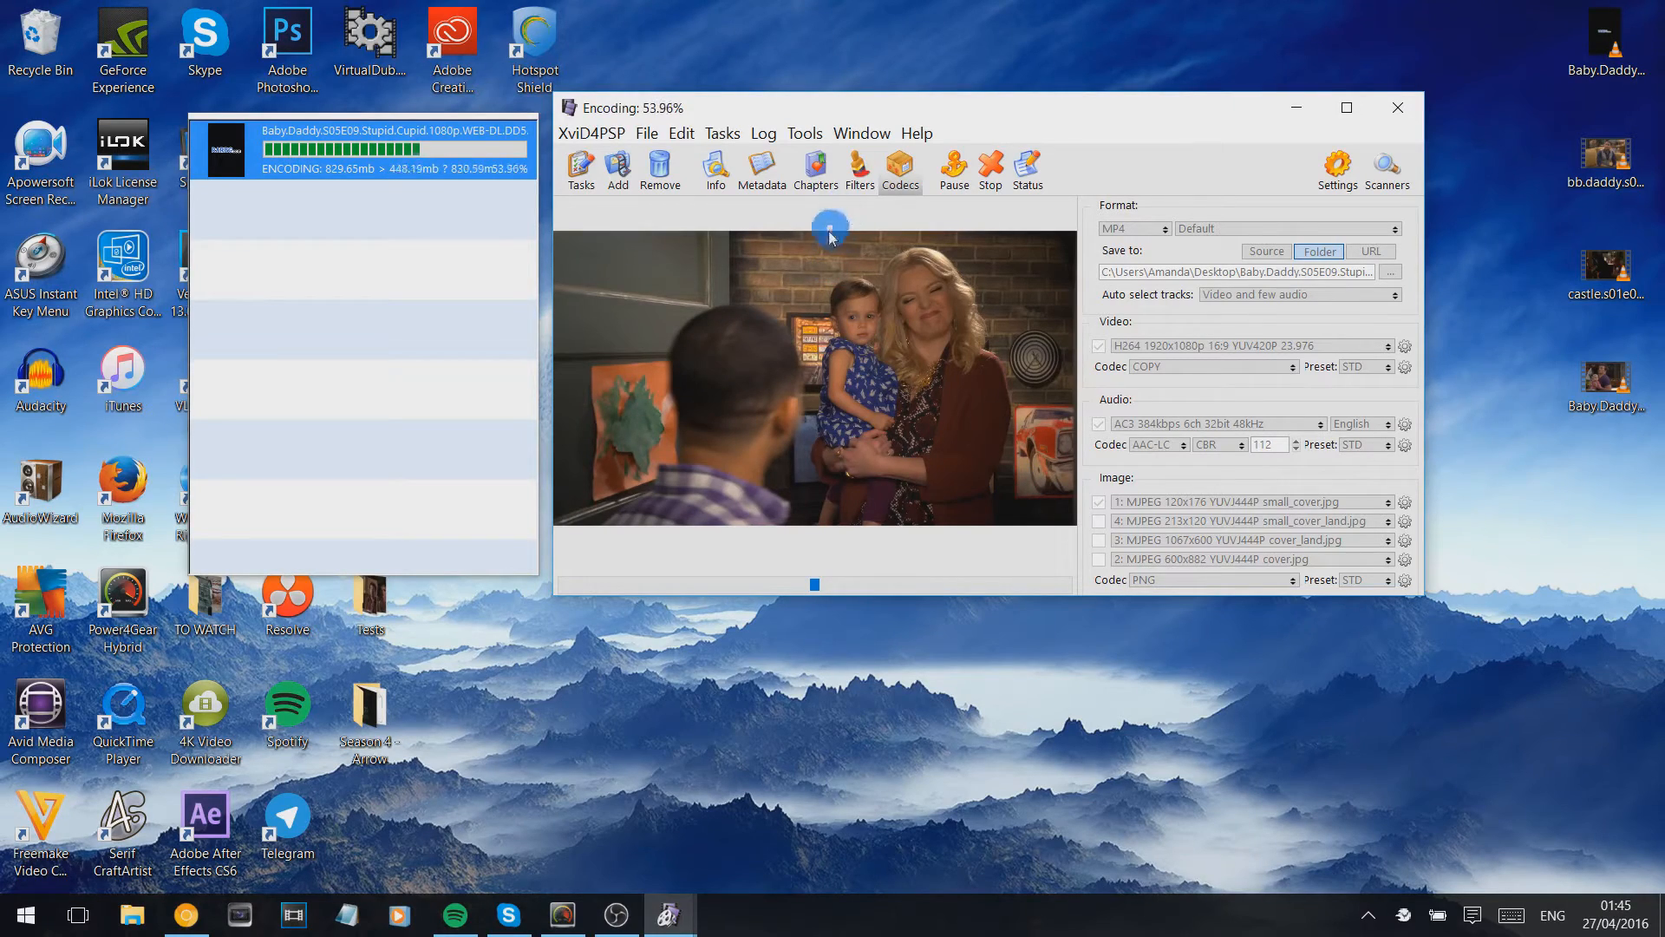
drag(807, 113, 839, 144)
click(508, 226)
drag(981, 151, 997, 134)
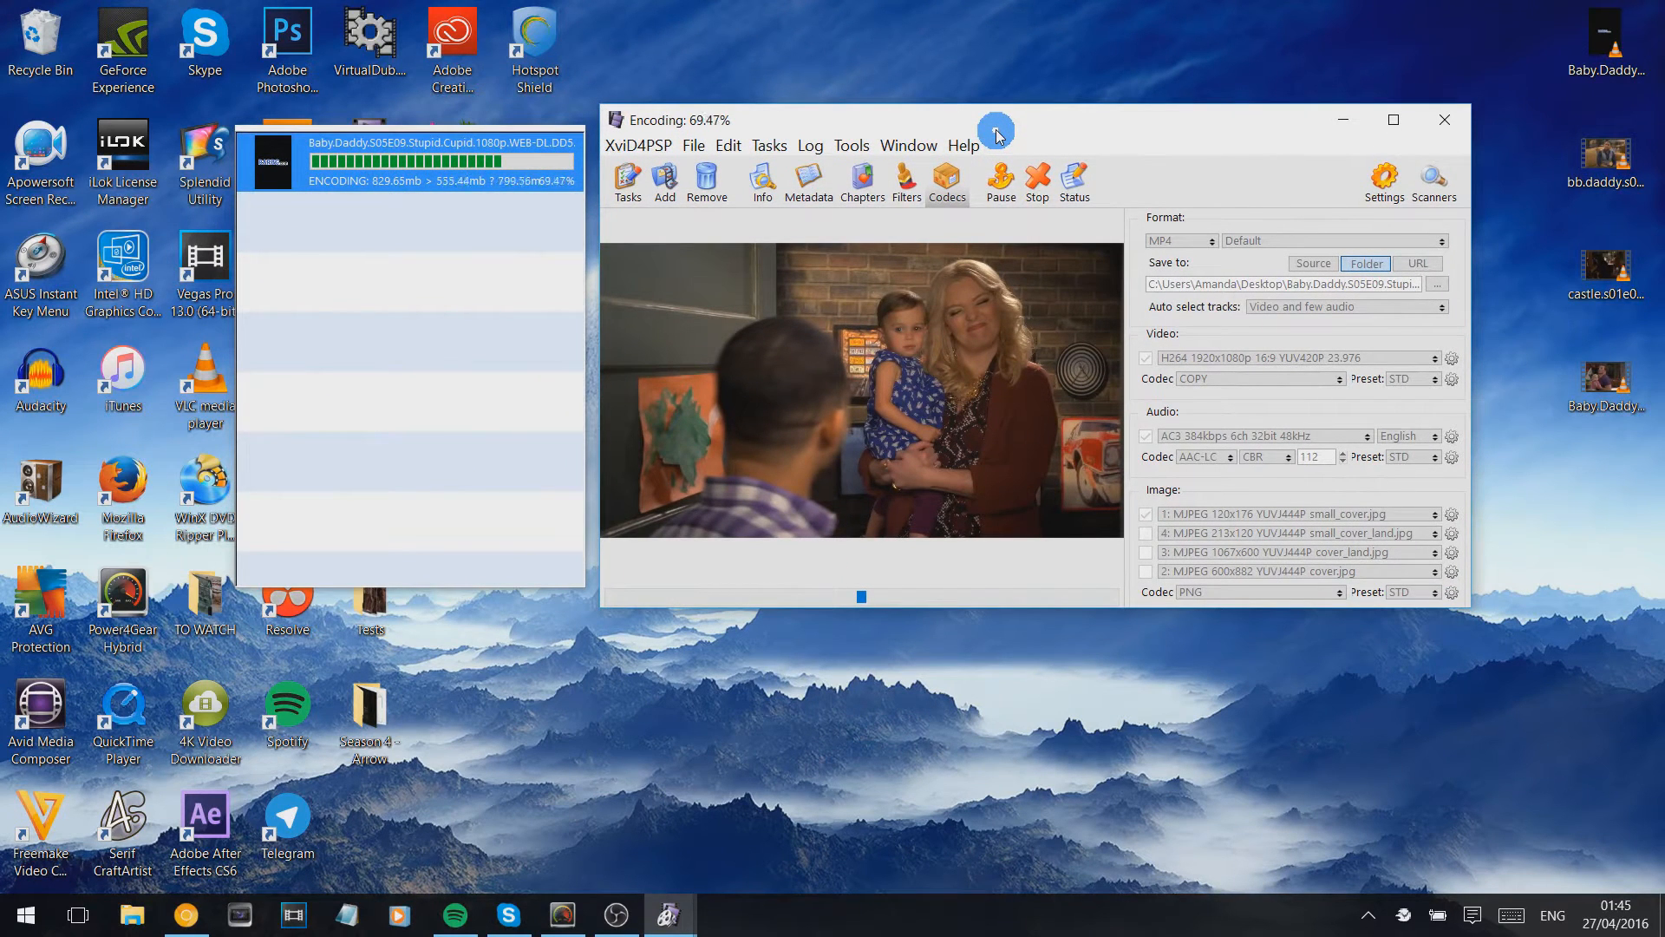
drag(997, 134, 983, 128)
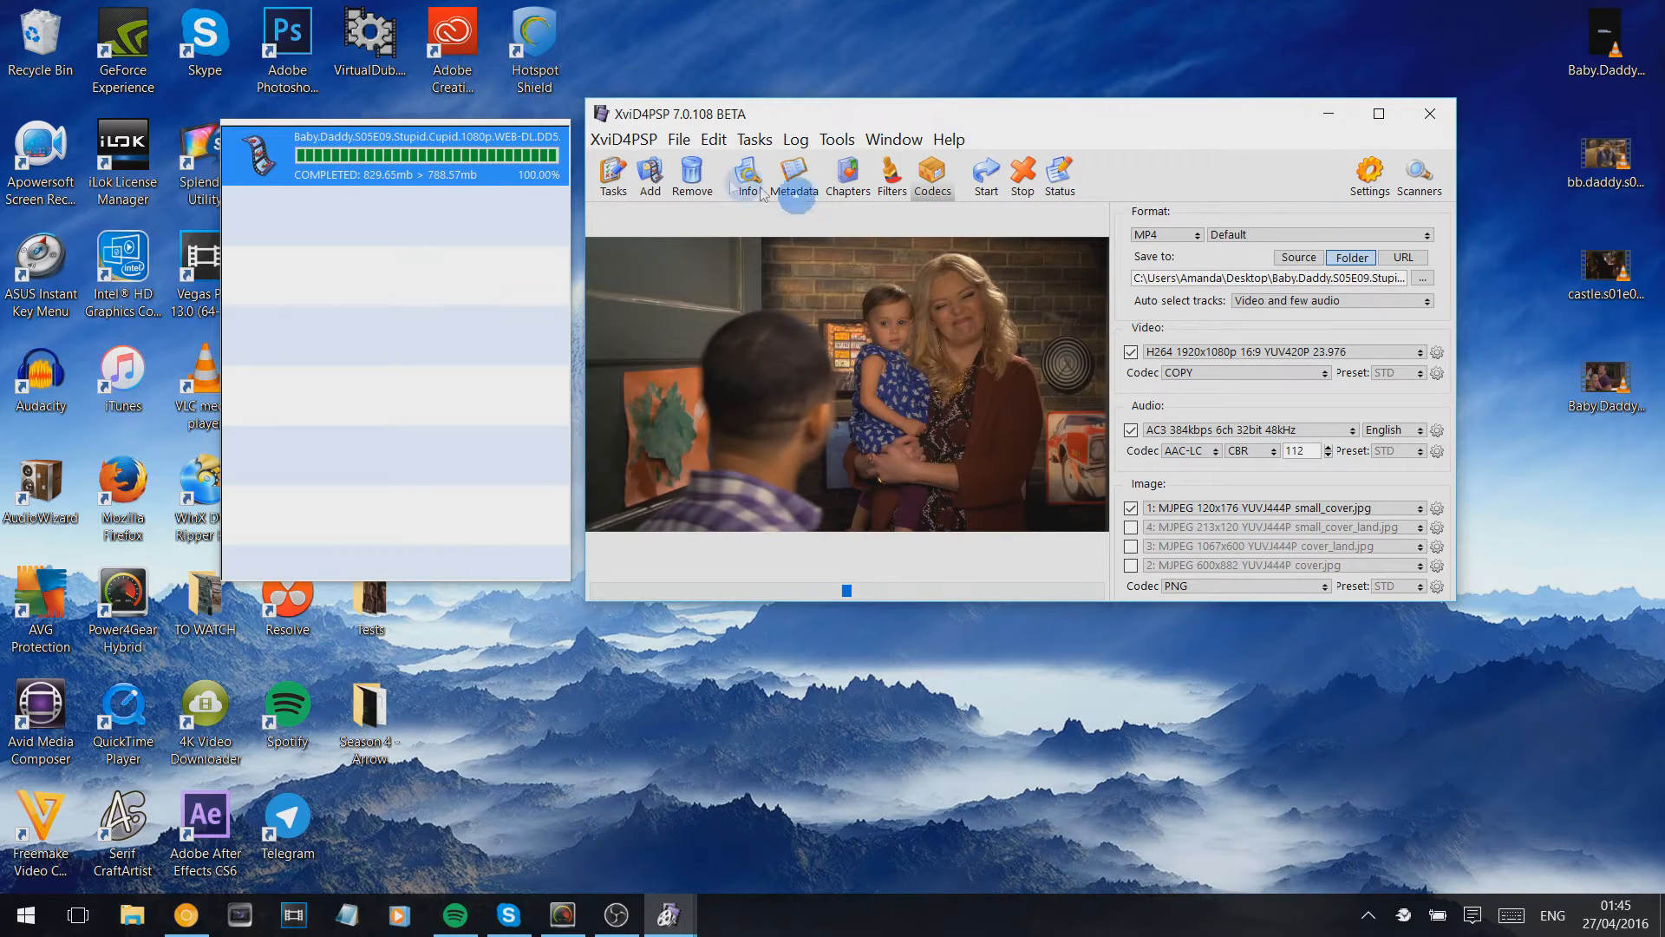
- Replace the completed task with Baby.Daddy.S01E01.Pilot.1080p.WEB-DL.mkv from the desktop and exclude its Russian audio track
click(695, 180)
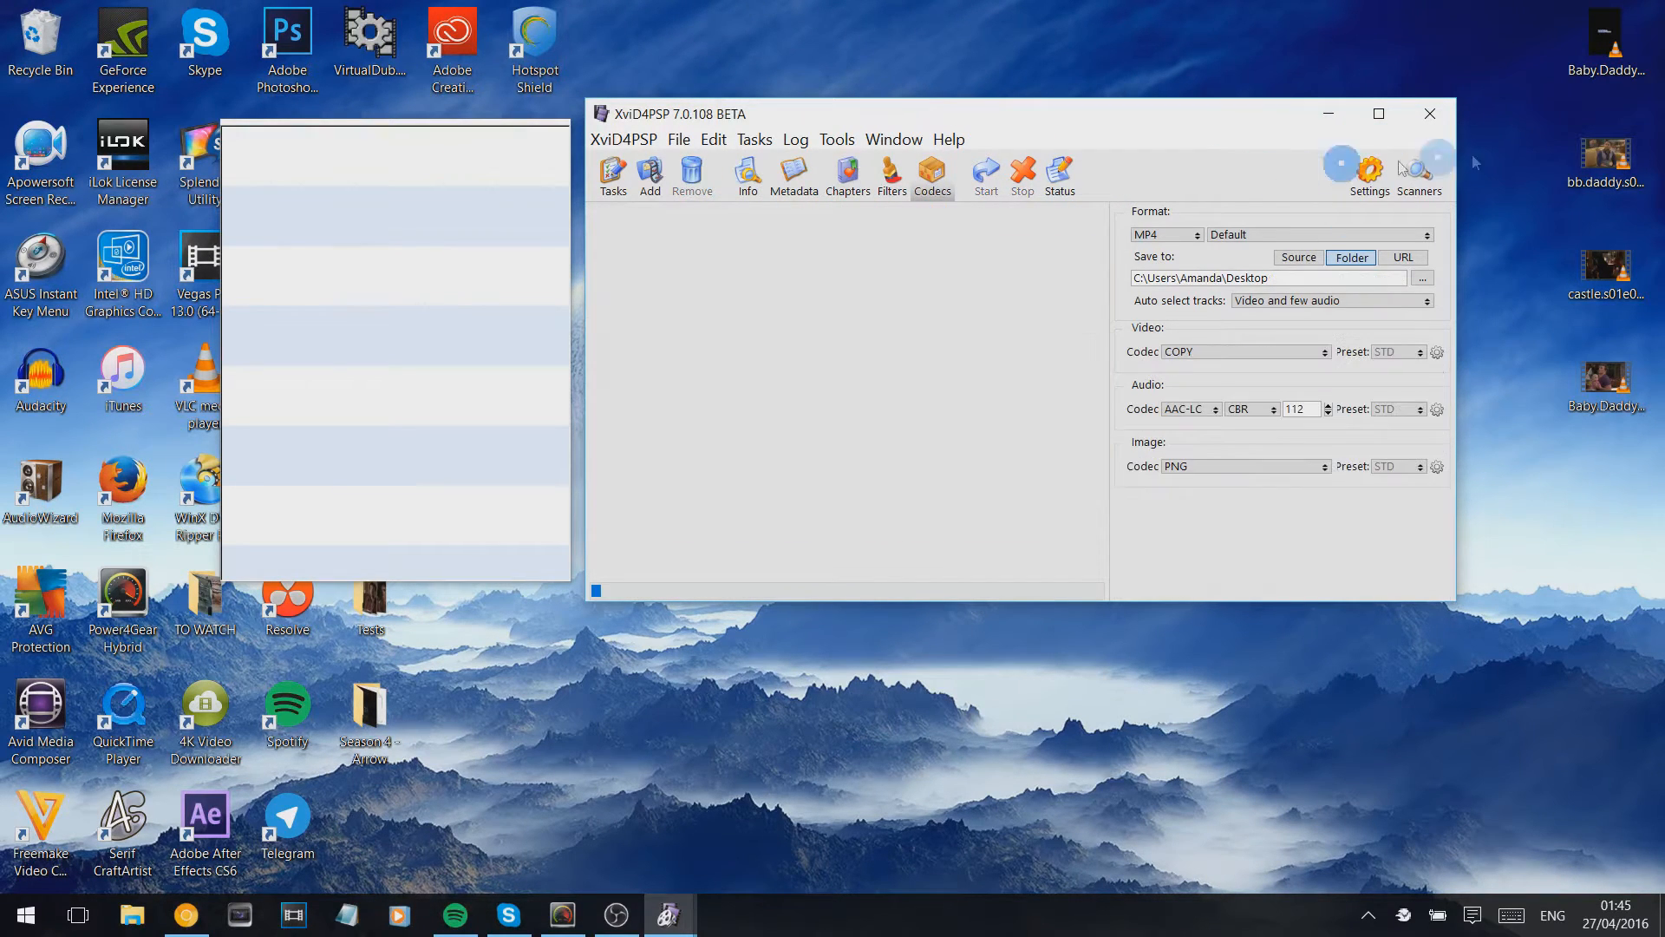
click(1607, 161)
click(1618, 378)
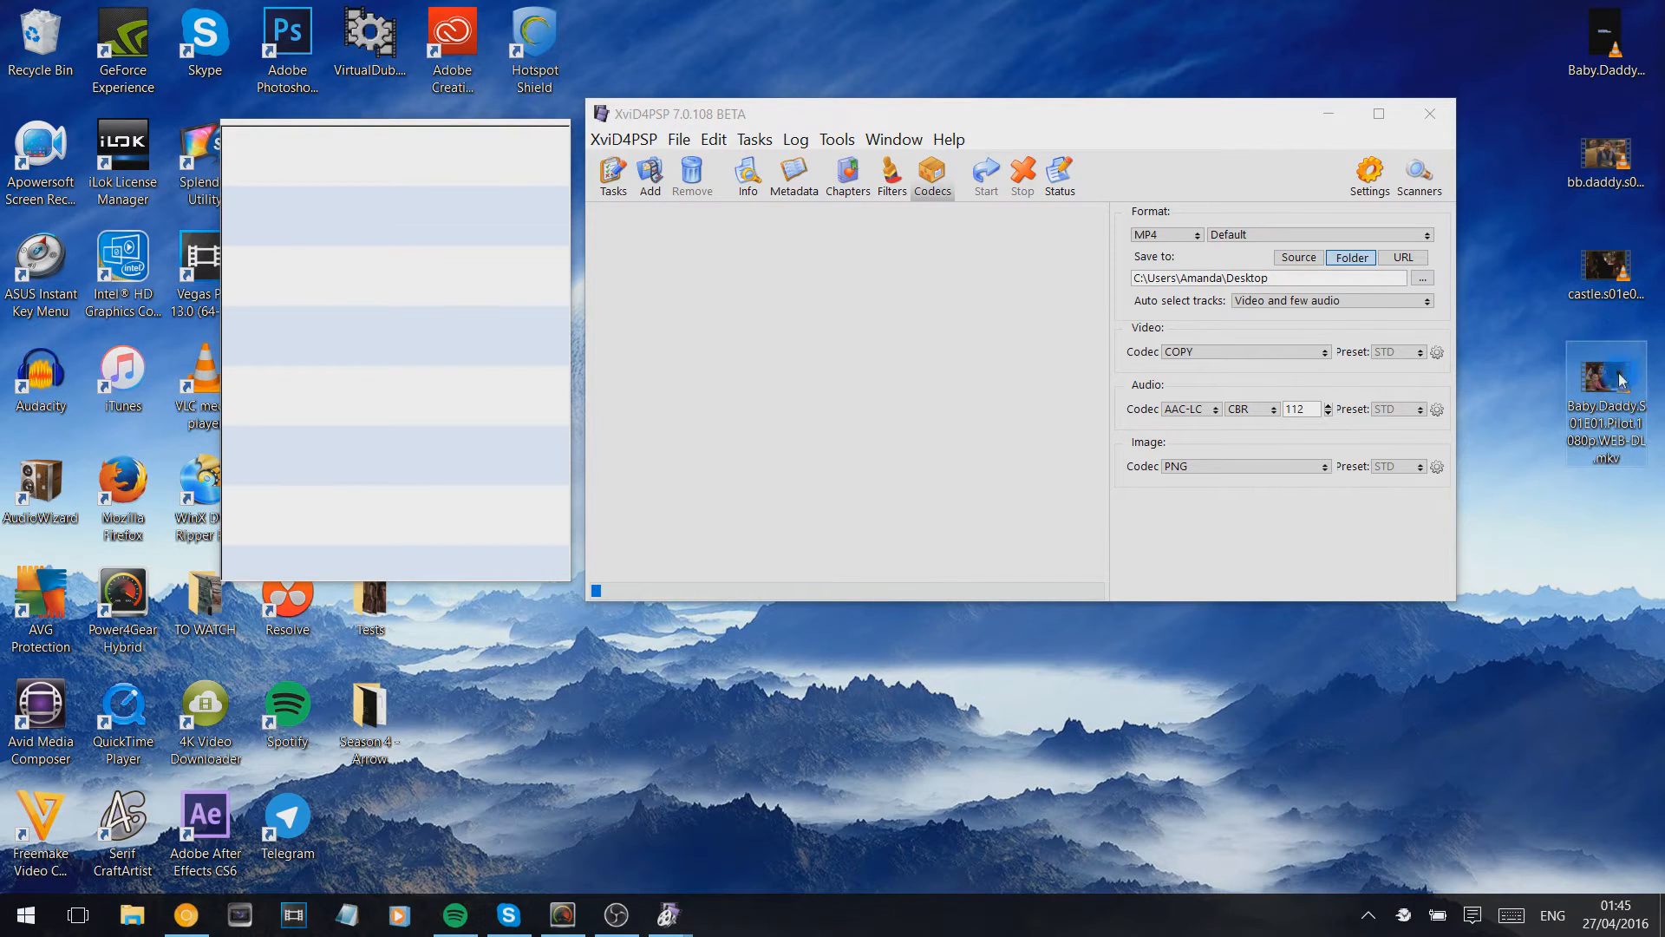
drag(1615, 379, 417, 318)
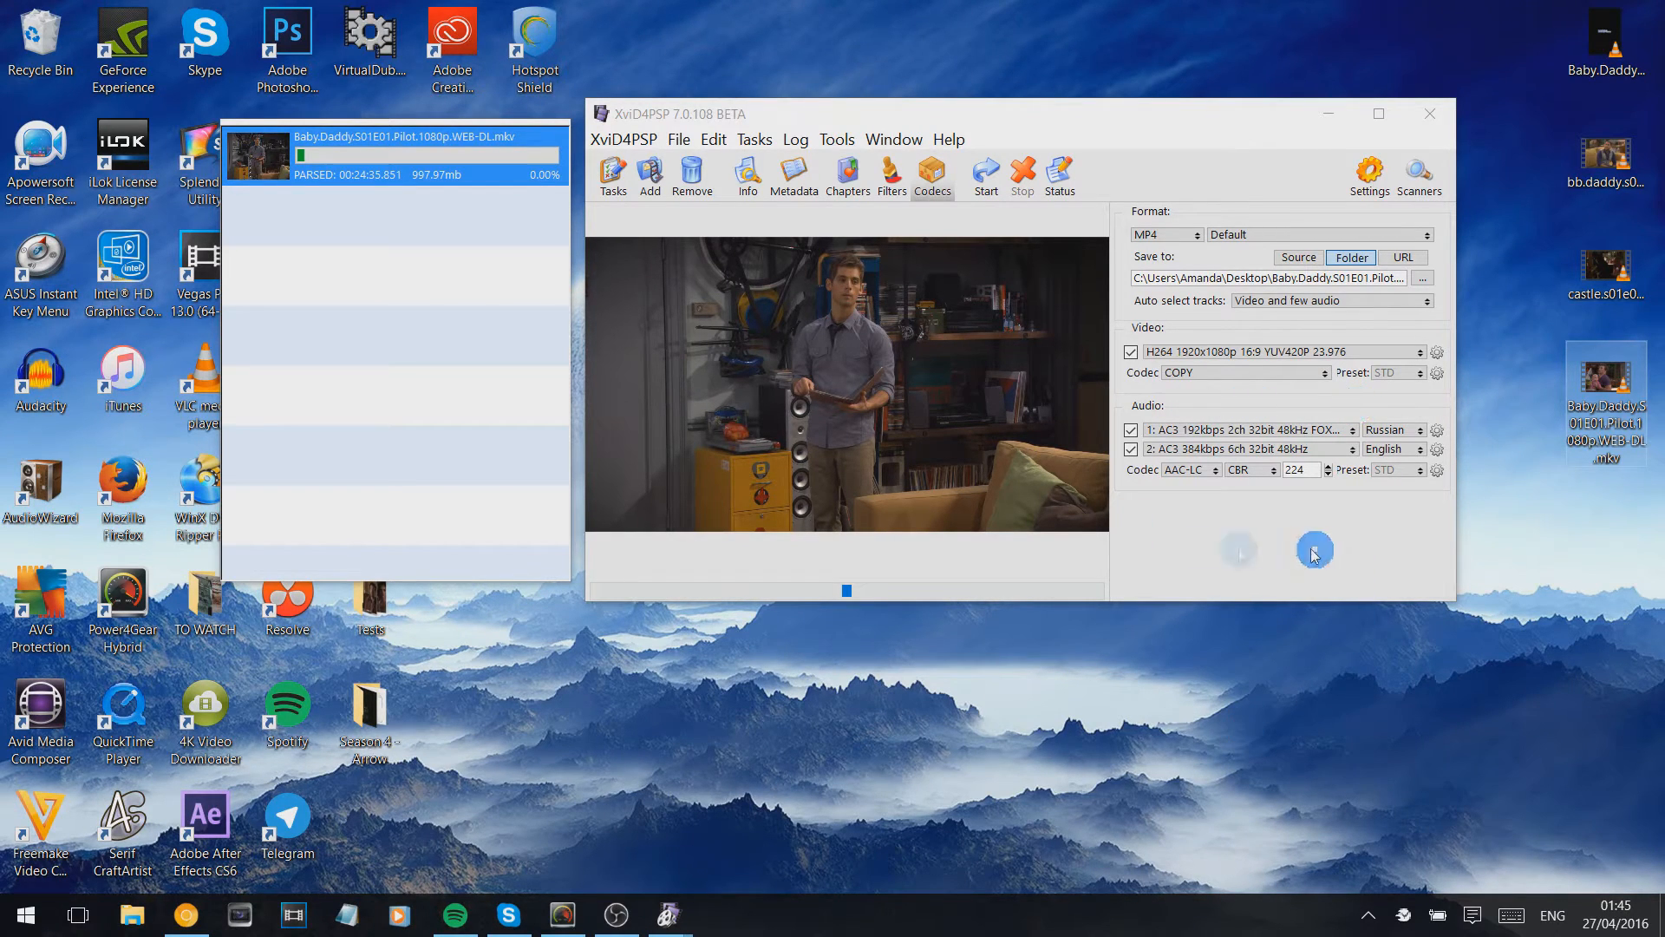
click(1140, 432)
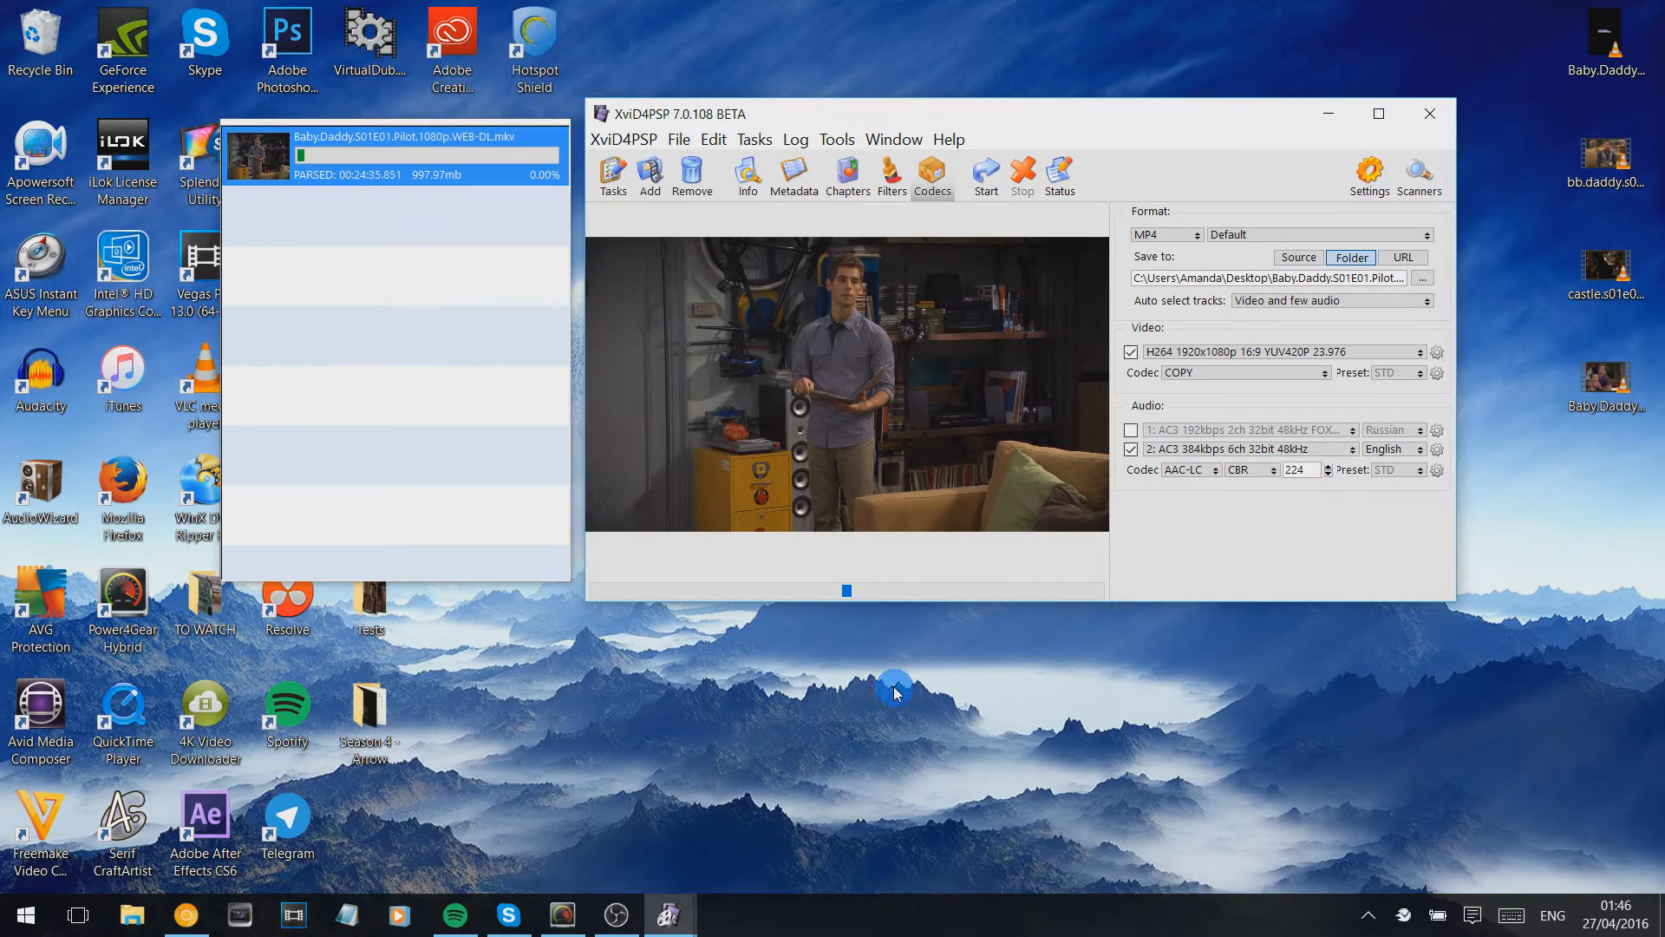
- Replace the Pilot task with castle.s01e01.flowers.for.your.grave.720p.web-dl.x264-mrs.mkv in a widened task list and keep its video codec on COPY
click(692, 177)
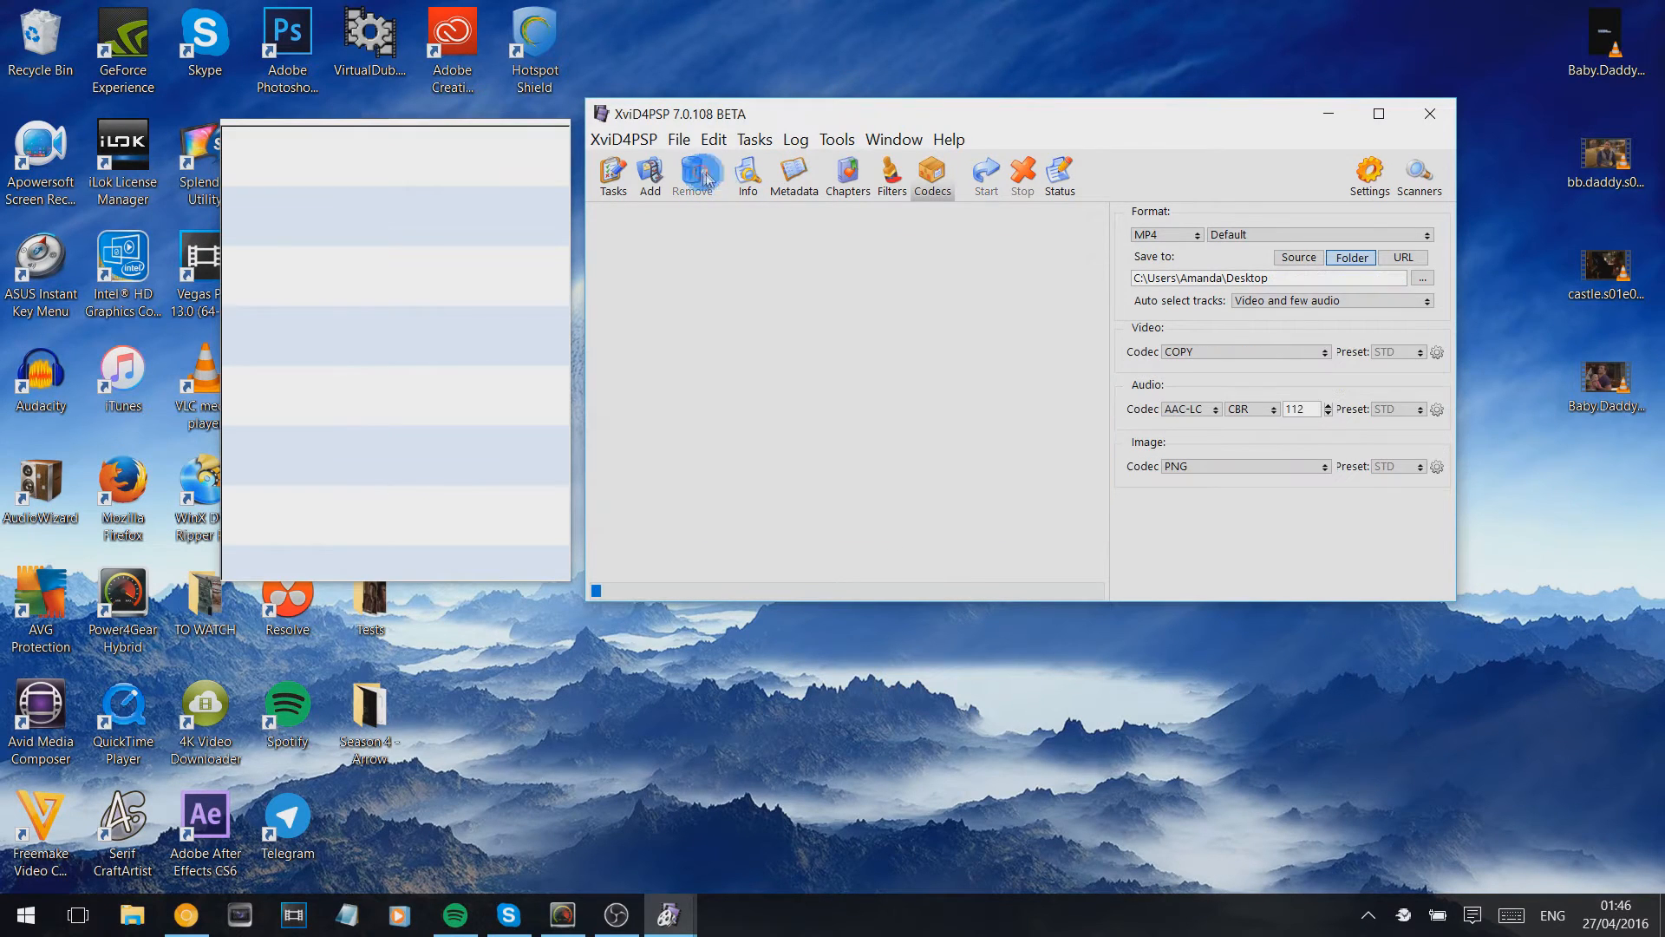
click(1621, 276)
drag(1615, 278, 486, 312)
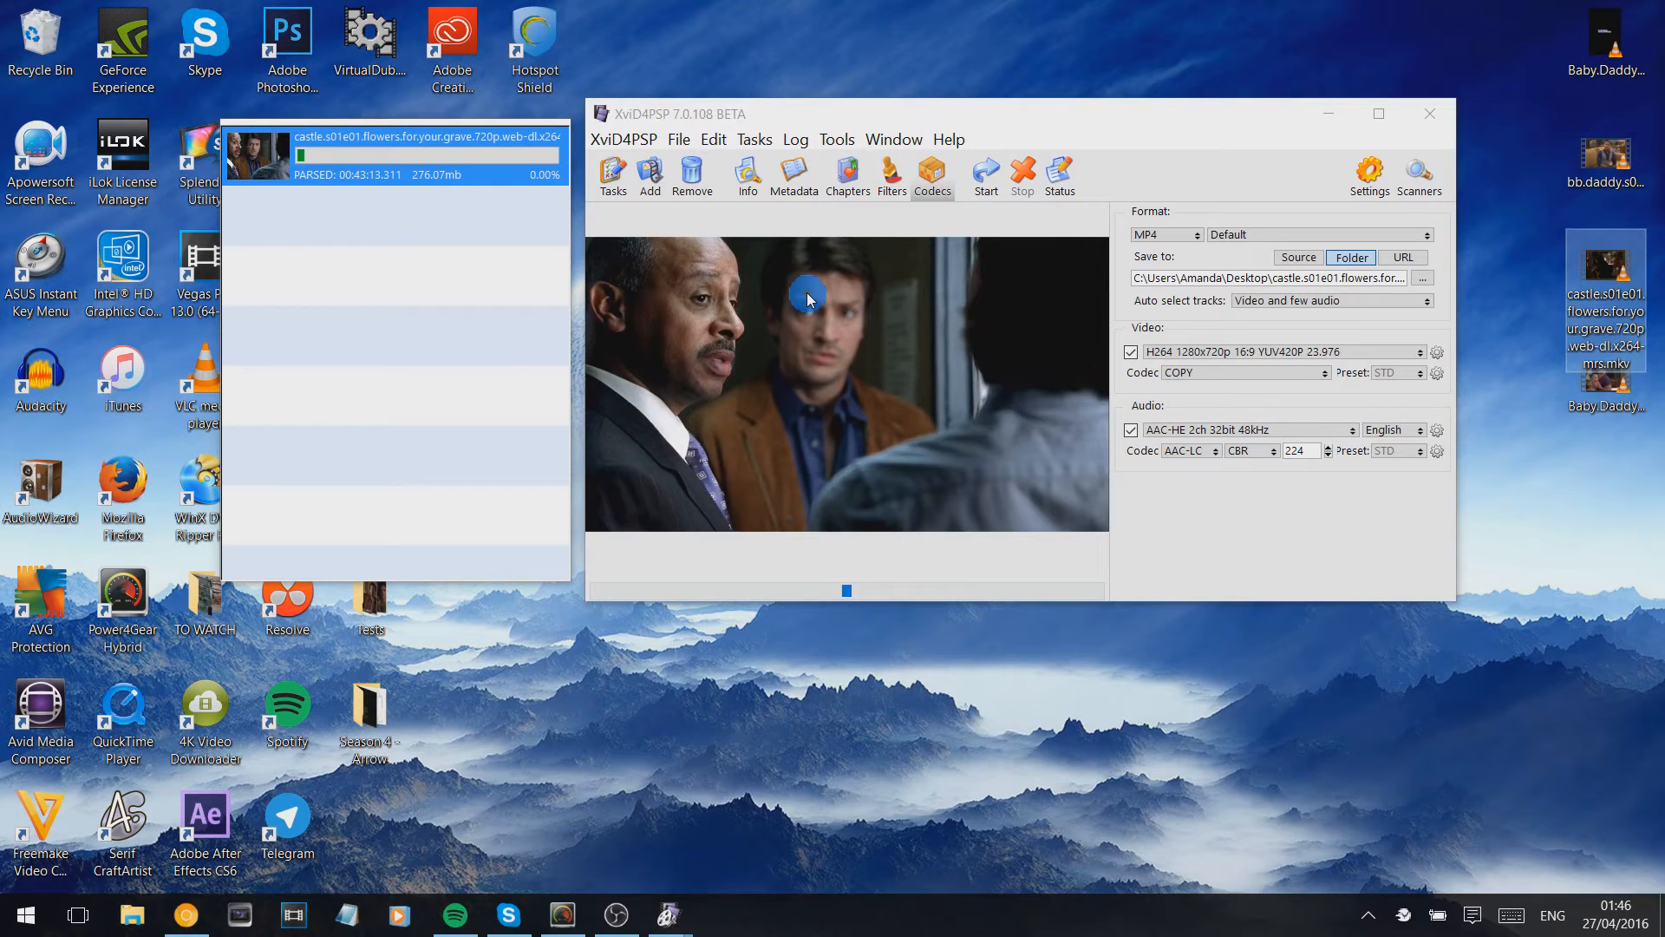
drag(216, 290, 149, 267)
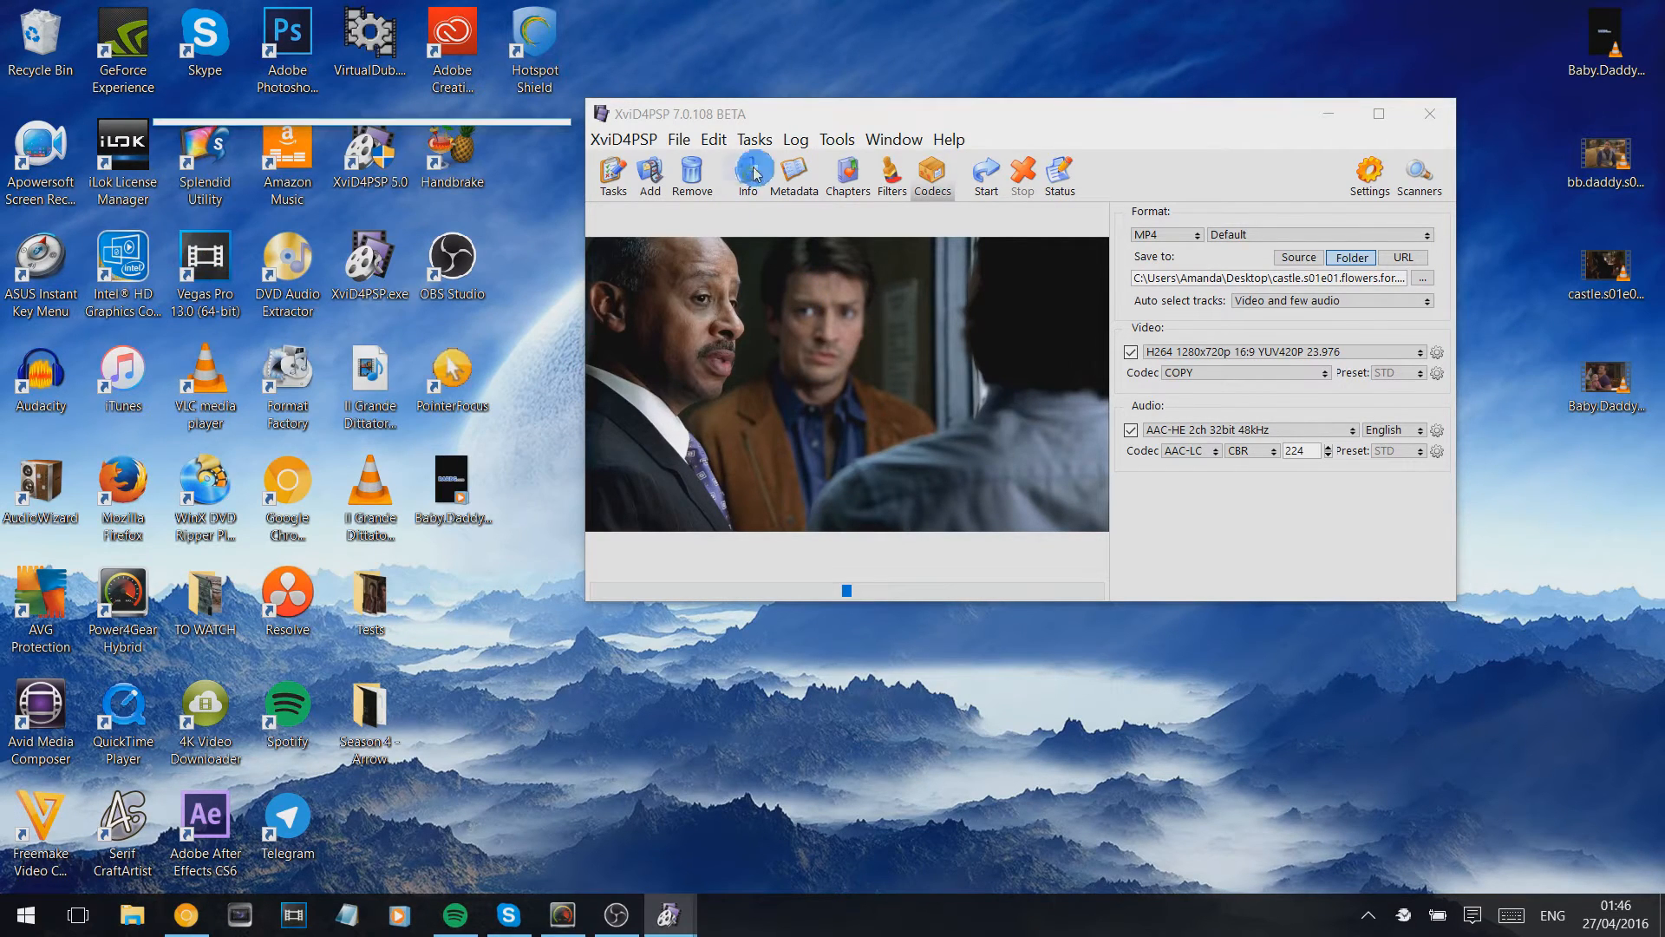
click(613, 172)
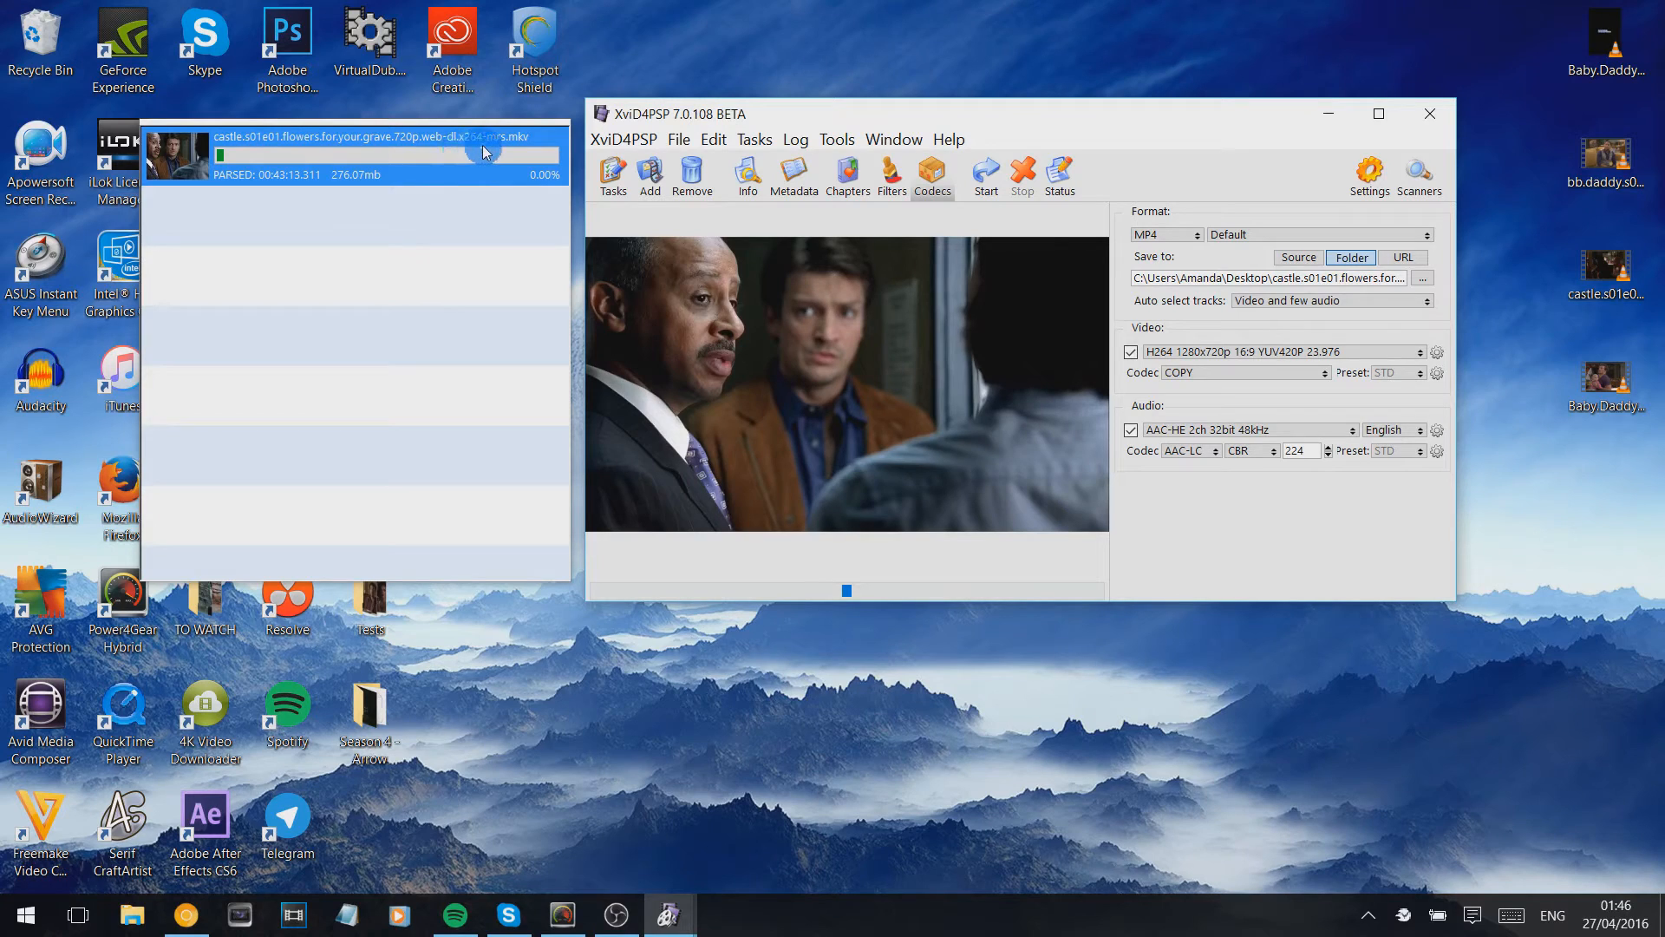
click(1219, 373)
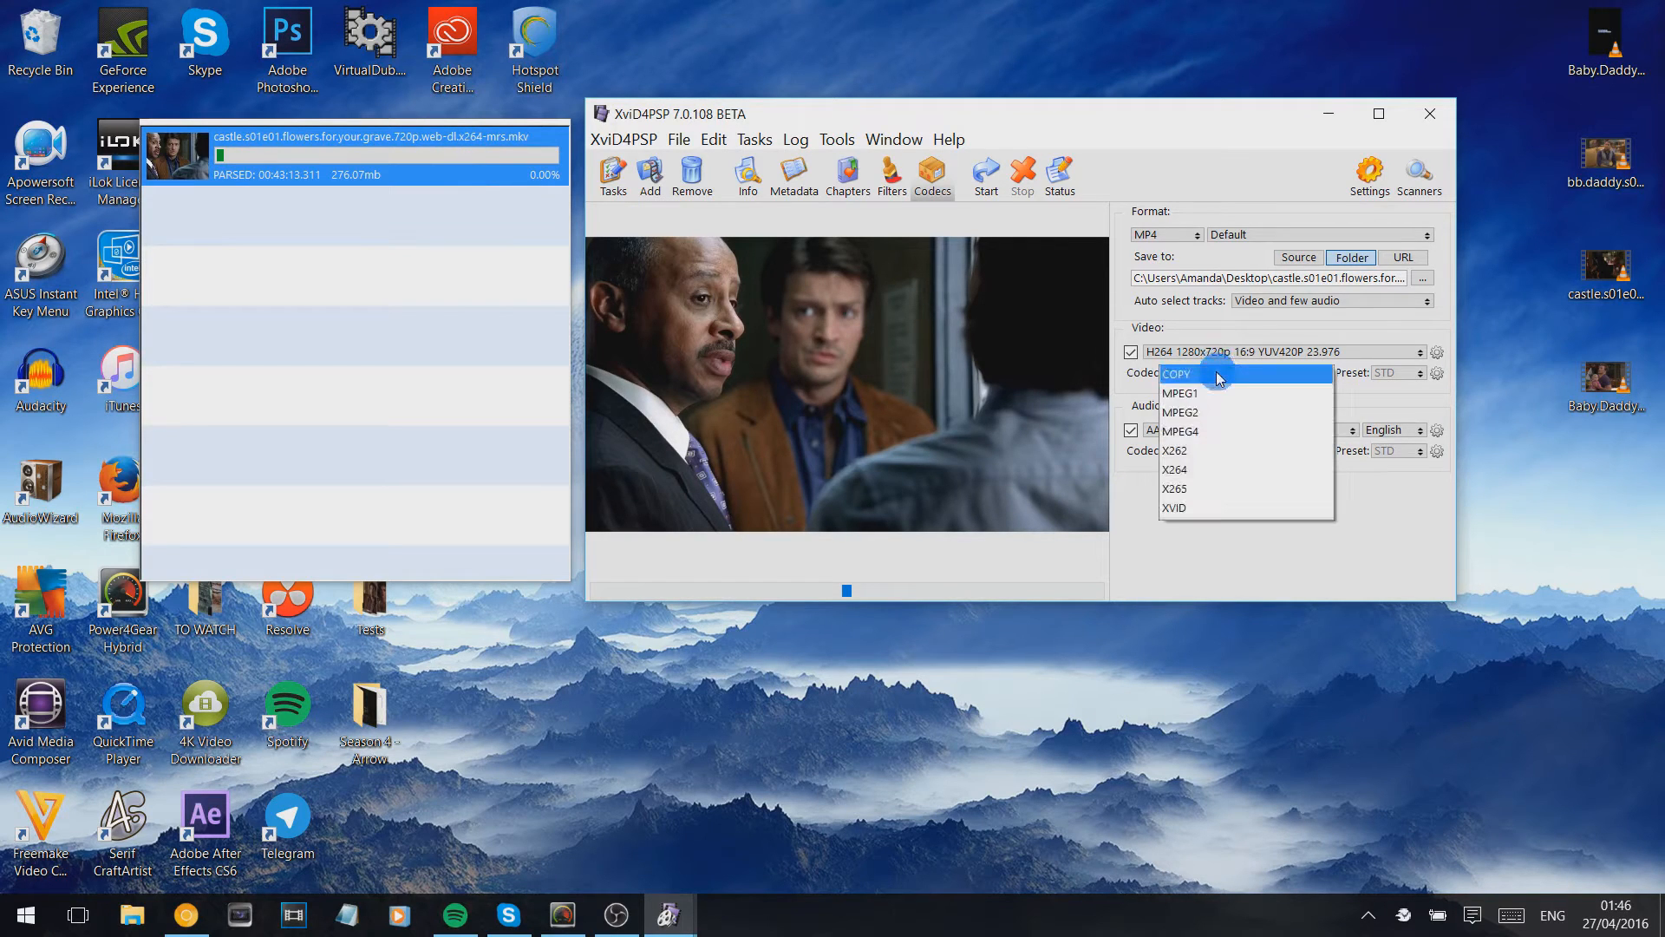
click(1219, 374)
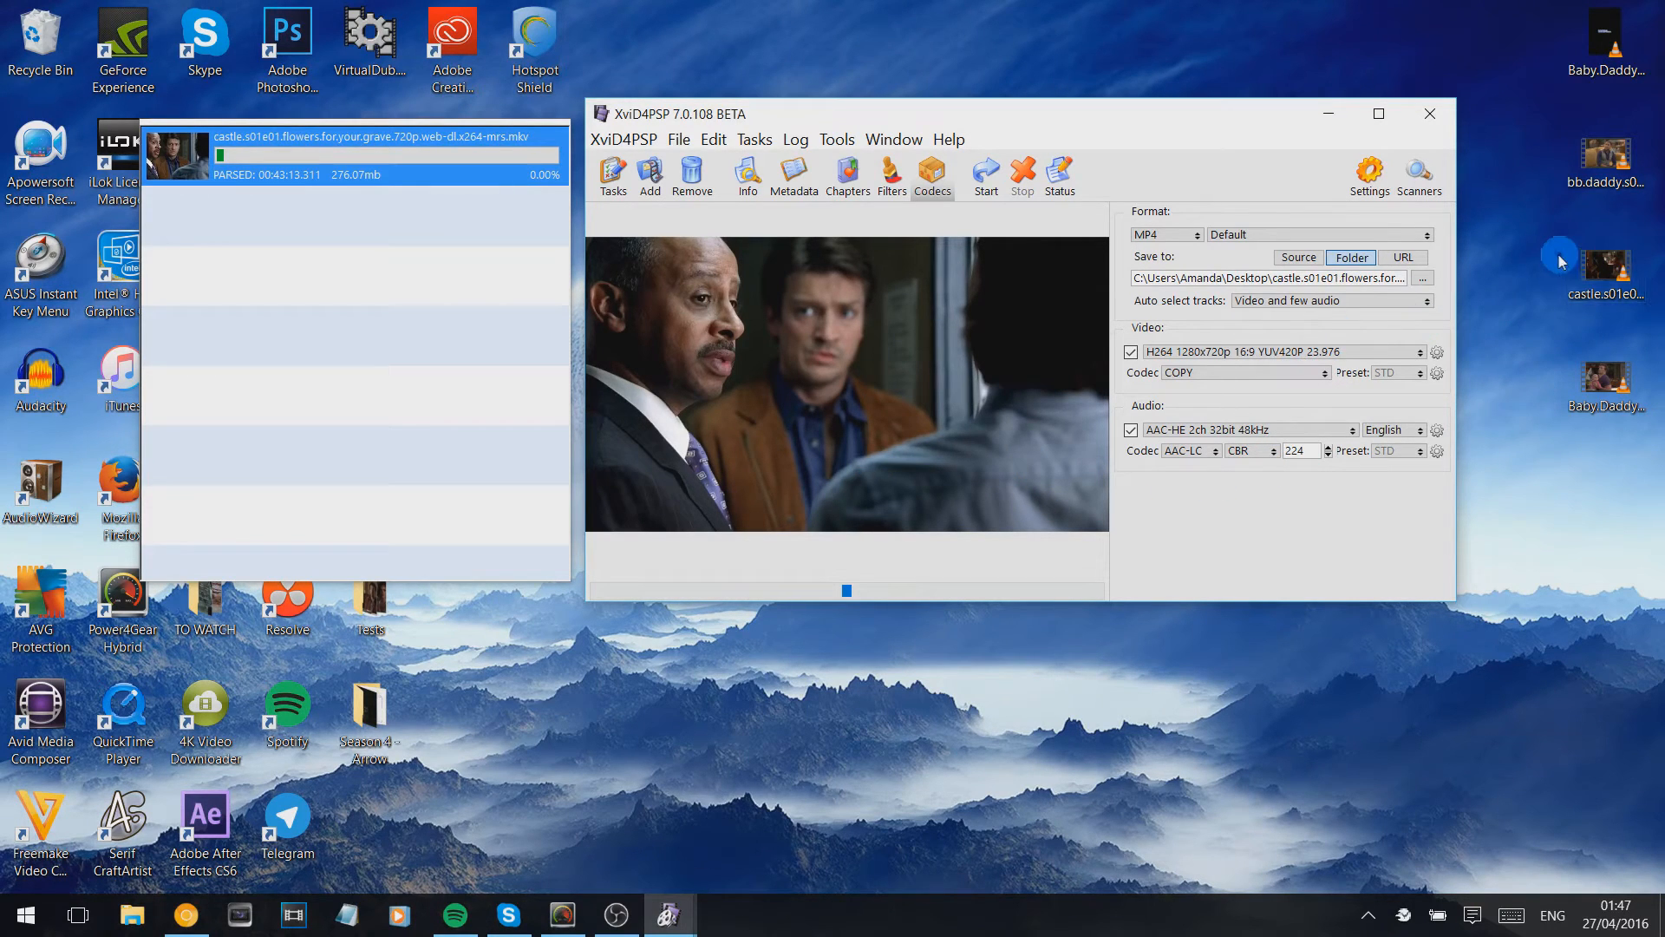
- Replace the Castle task with bb.daddy.s05e01.love.and.carriage.1080p.web.dl.6ch.hevc.x265.rmteam.mkv from the desktop
click(1604, 264)
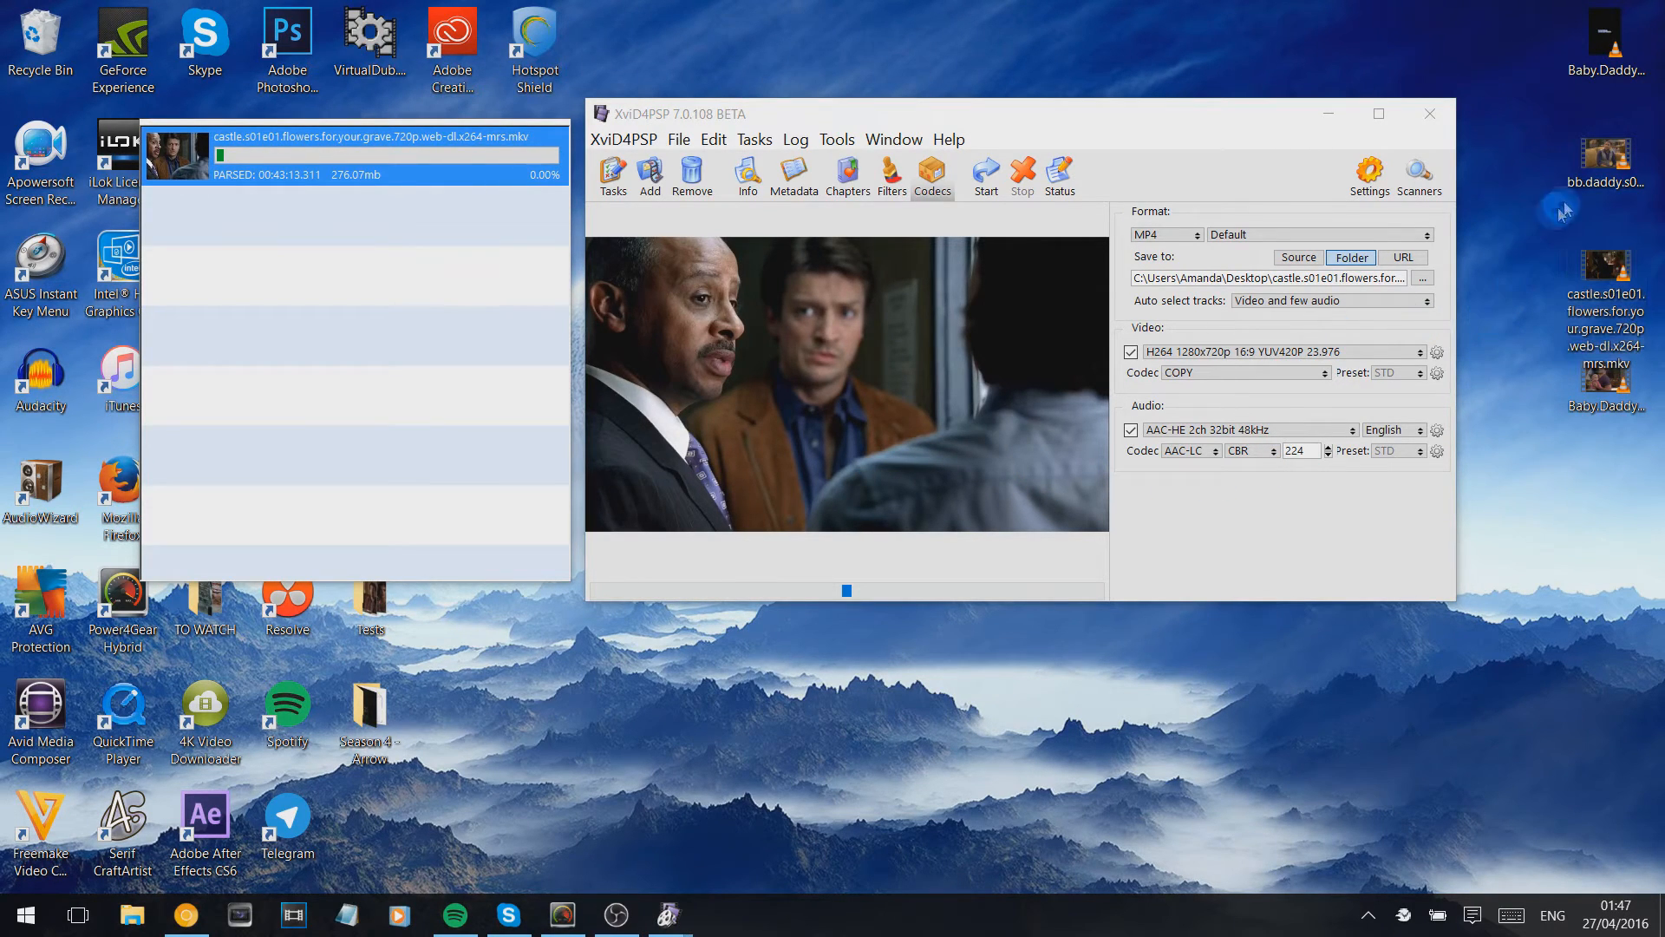
click(1604, 156)
click(778, 162)
click(693, 174)
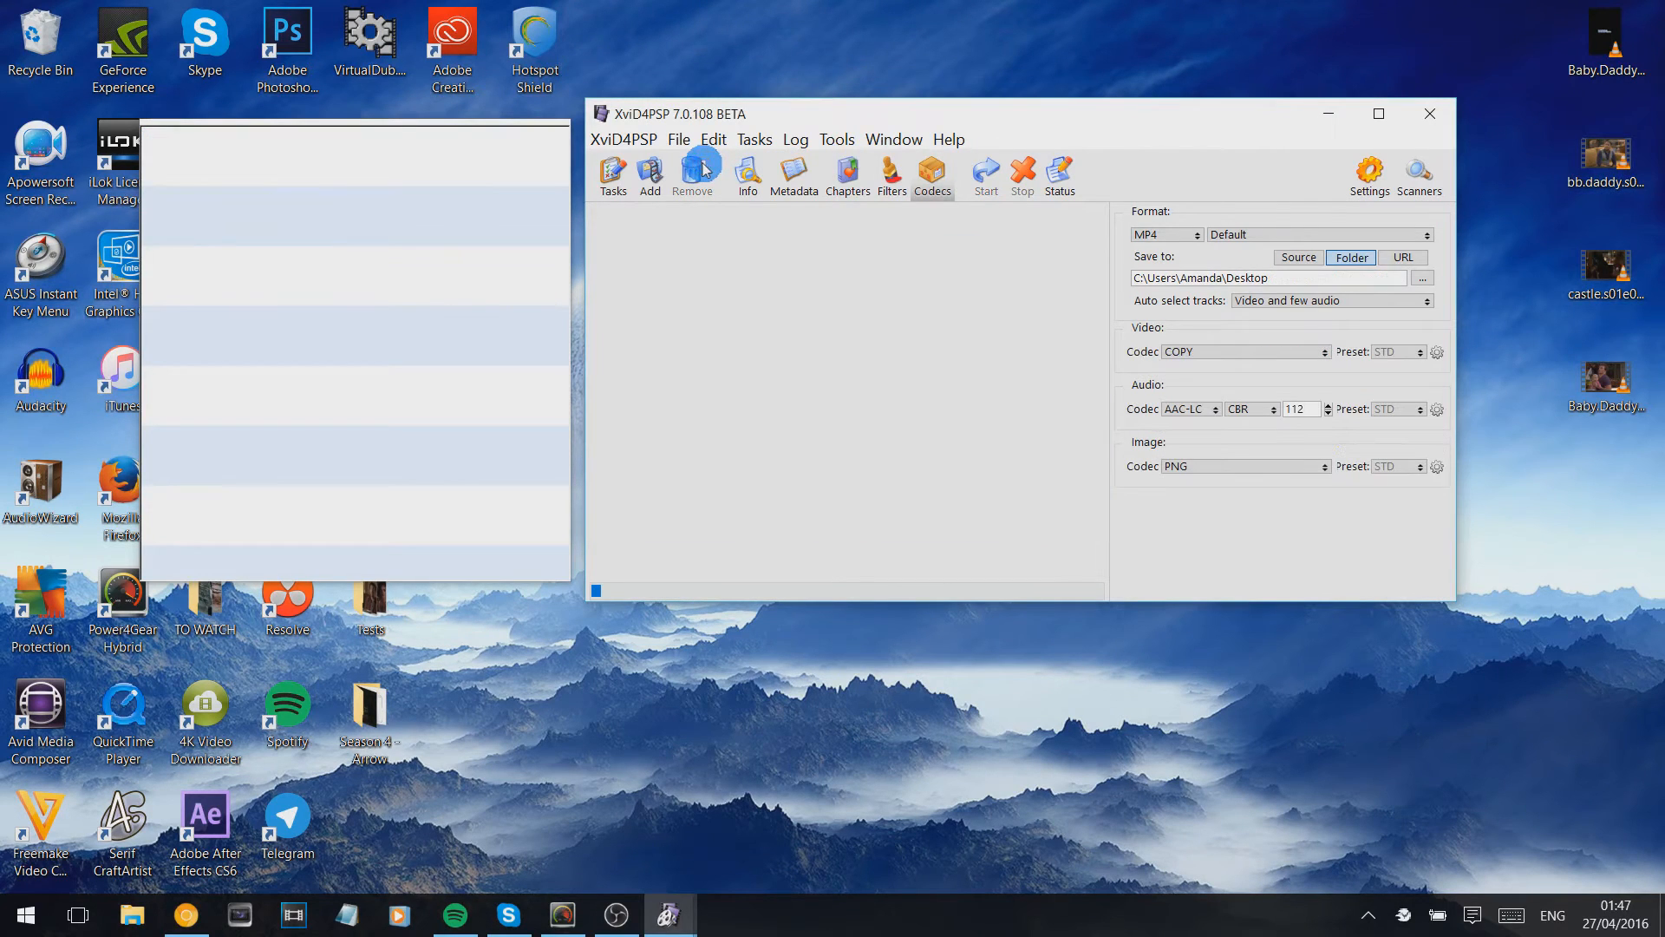
drag(1634, 161, 467, 272)
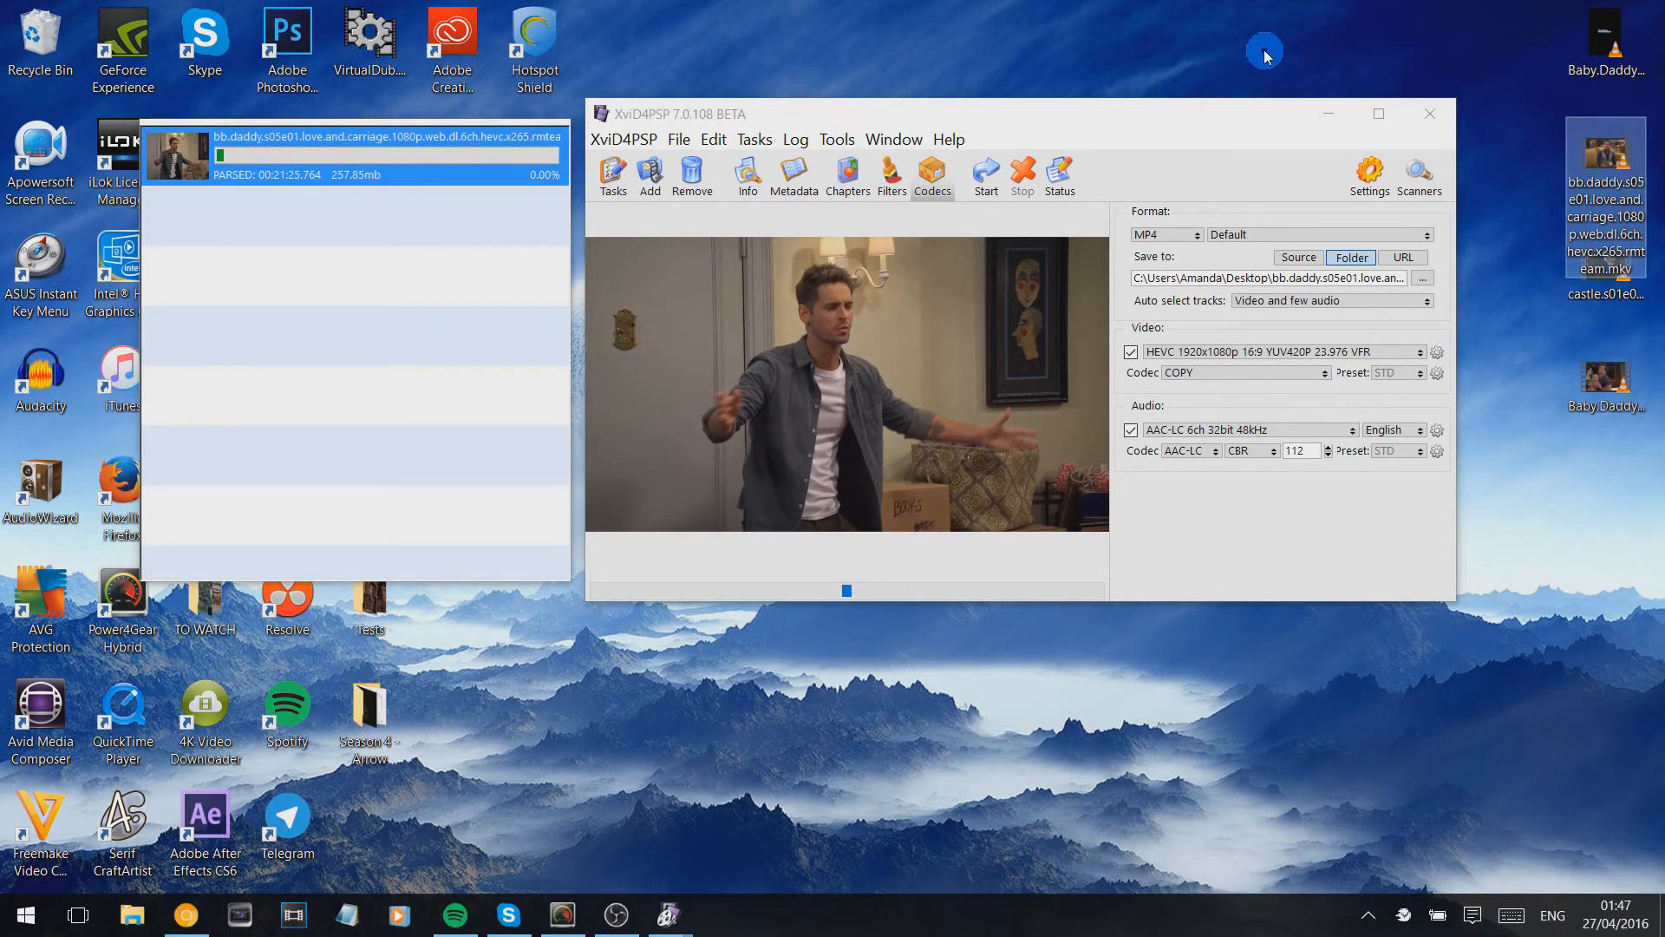
- Set the HEVC episode's video codec to X264 and its AAC-LC audio bitrate to 128
click(1236, 373)
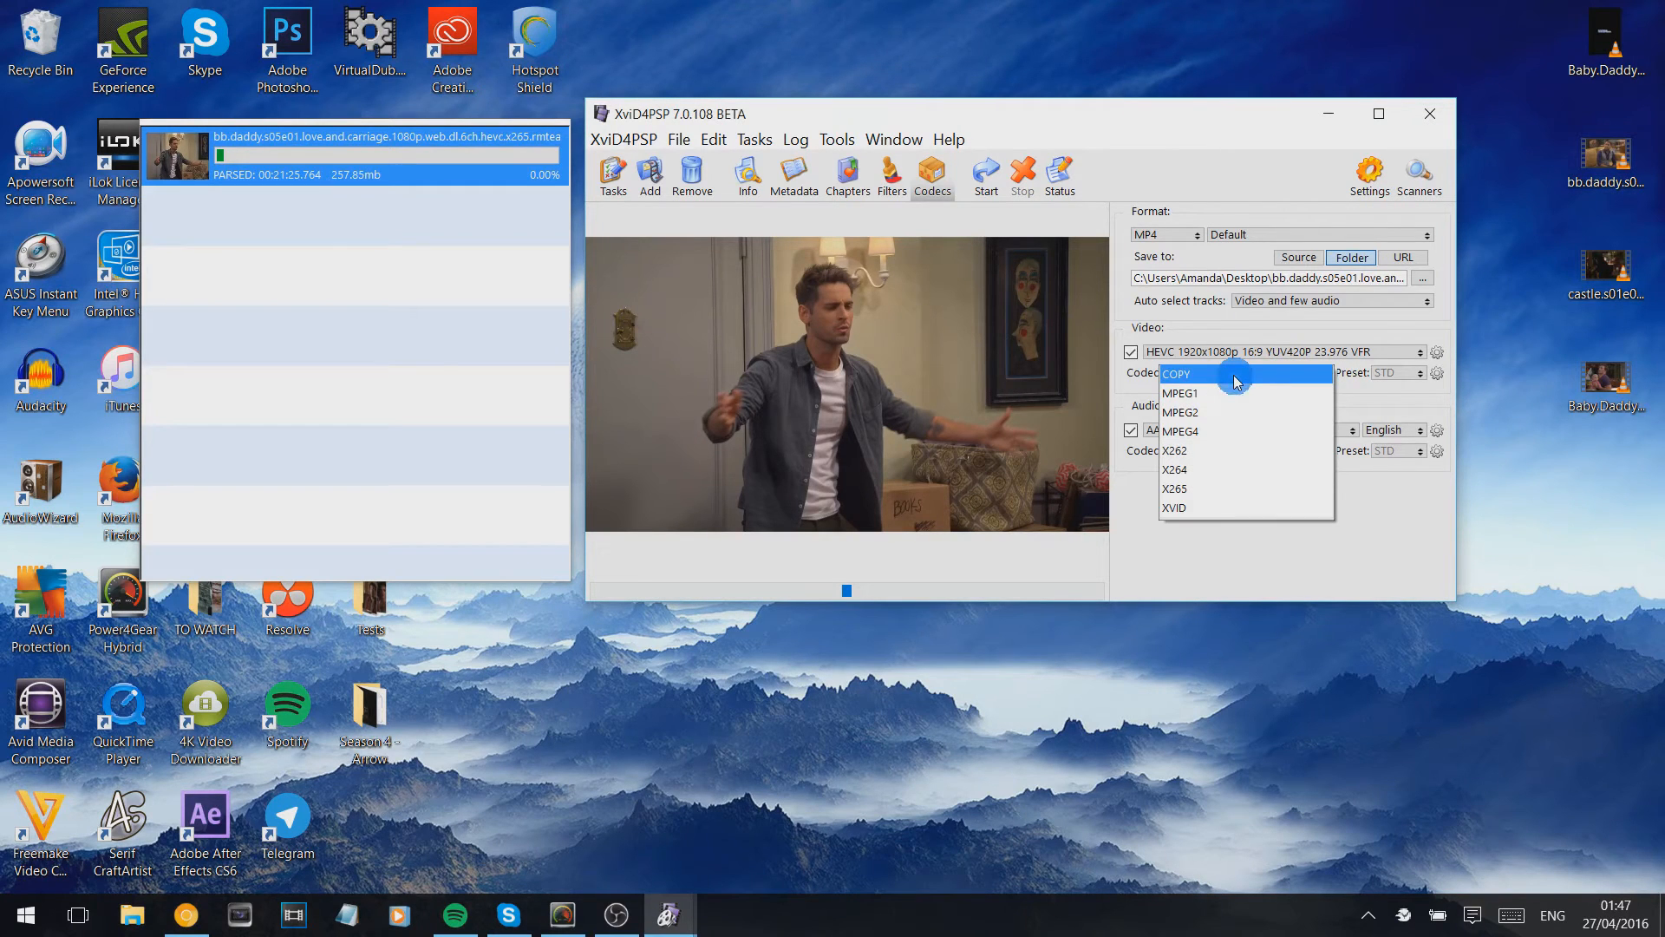
click(1298, 469)
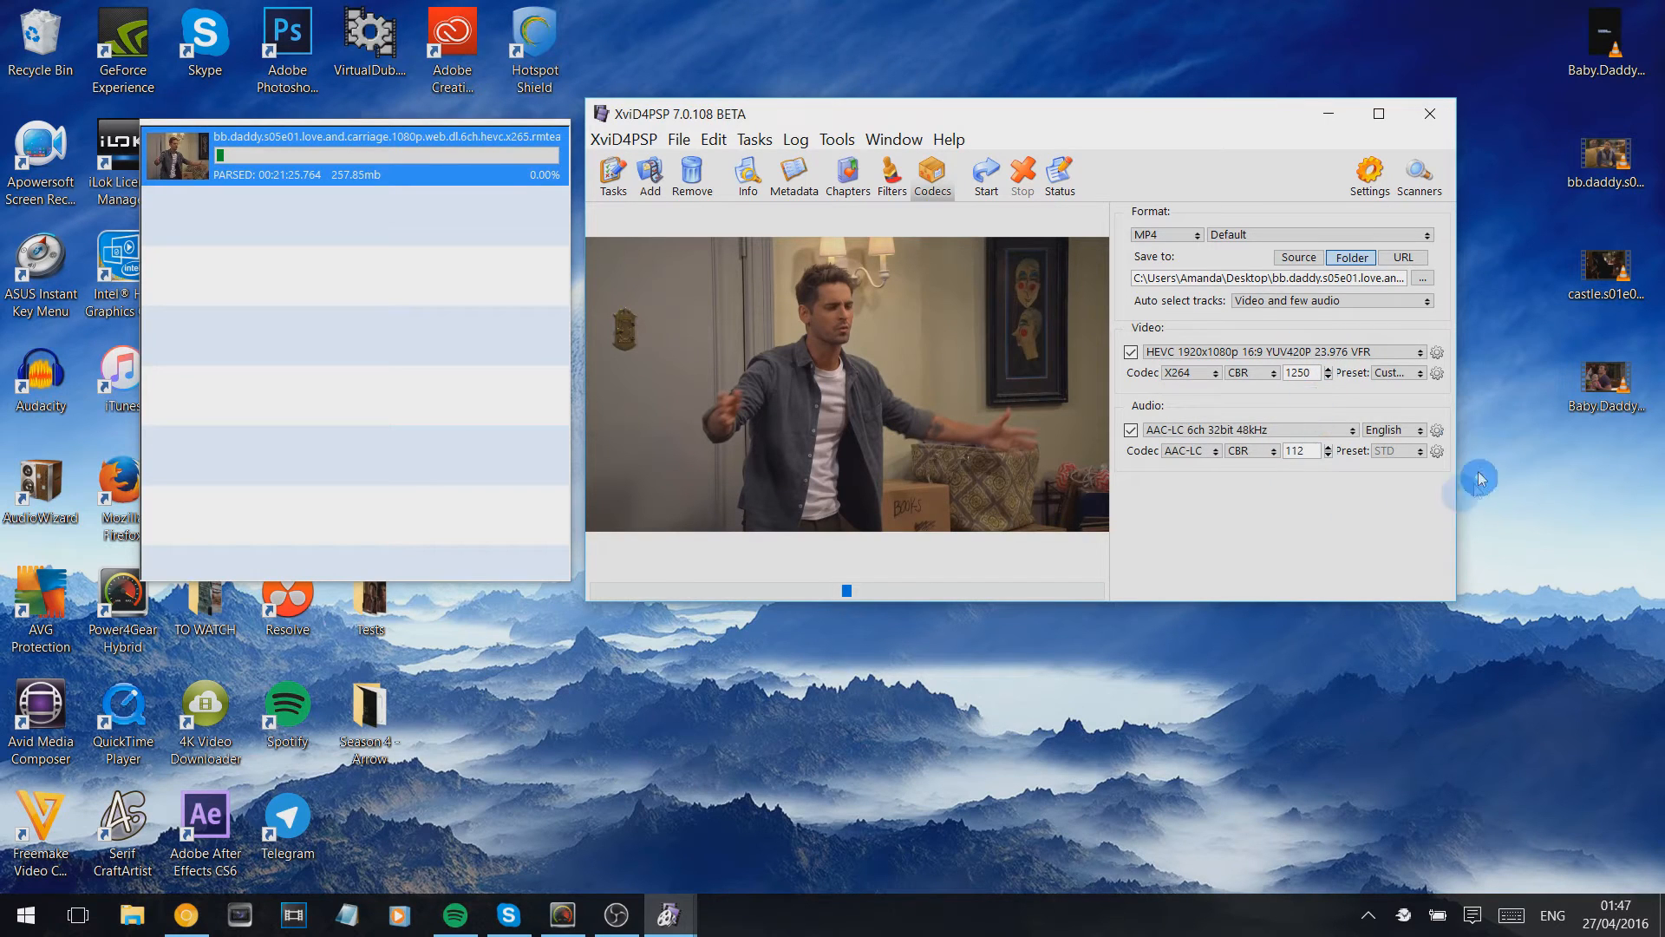
click(1333, 447)
click(1331, 456)
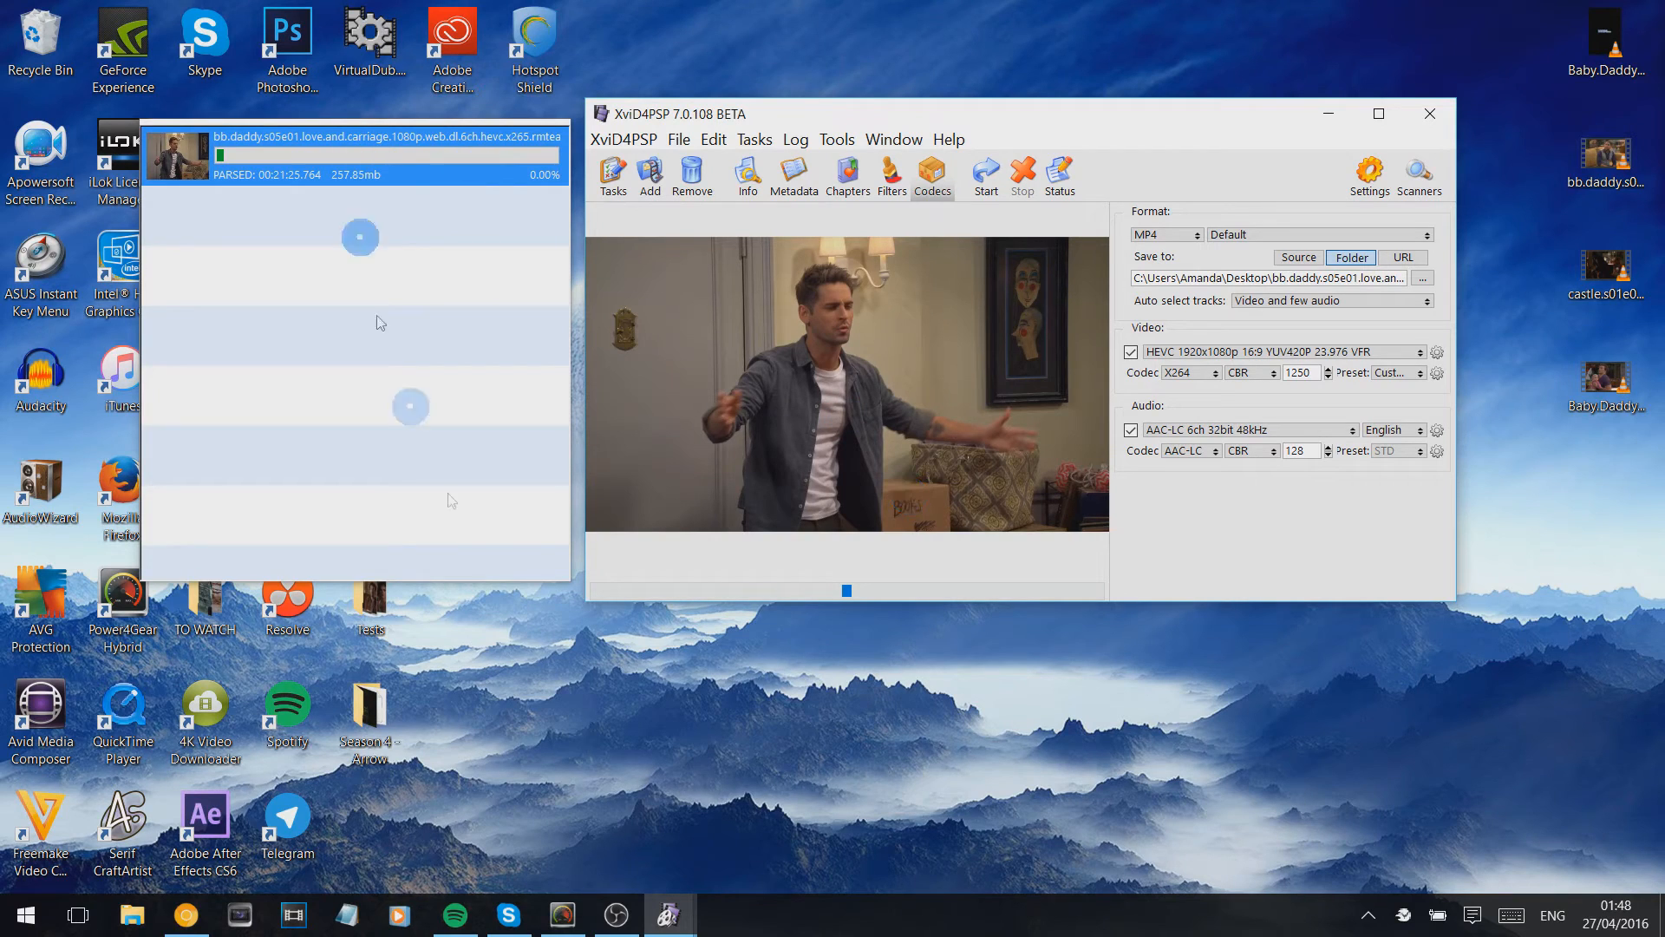
- Minimize XviD4PSP, launch HandBrake and reposition its window slightly on the desktop
click(1335, 114)
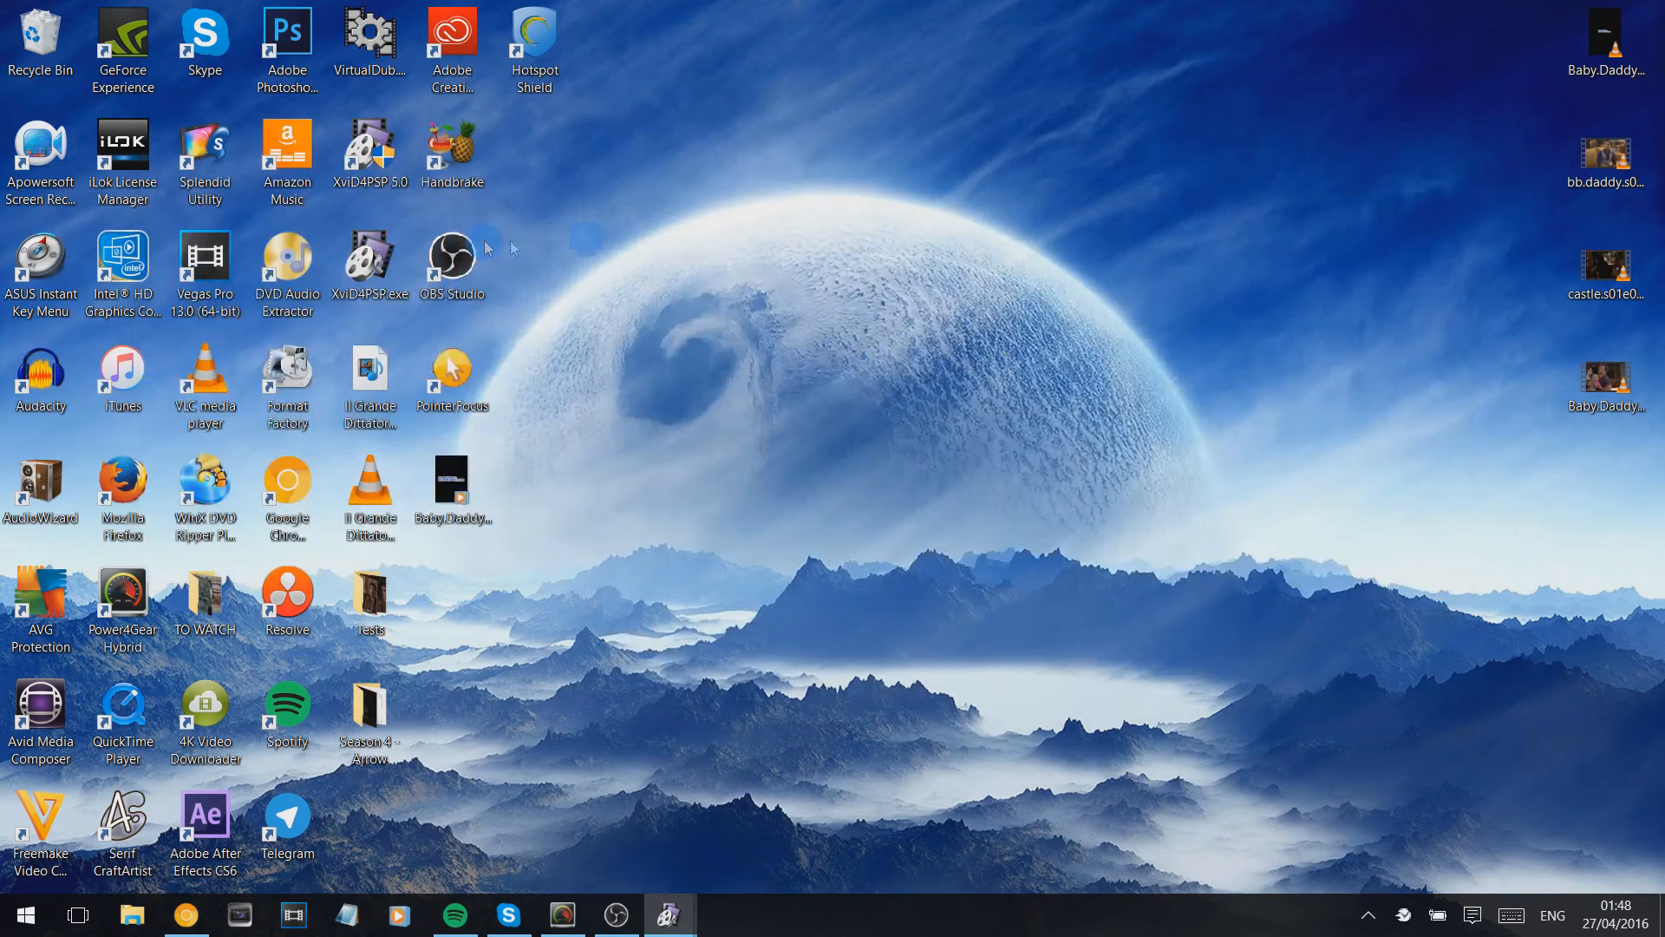
double_click(474, 184)
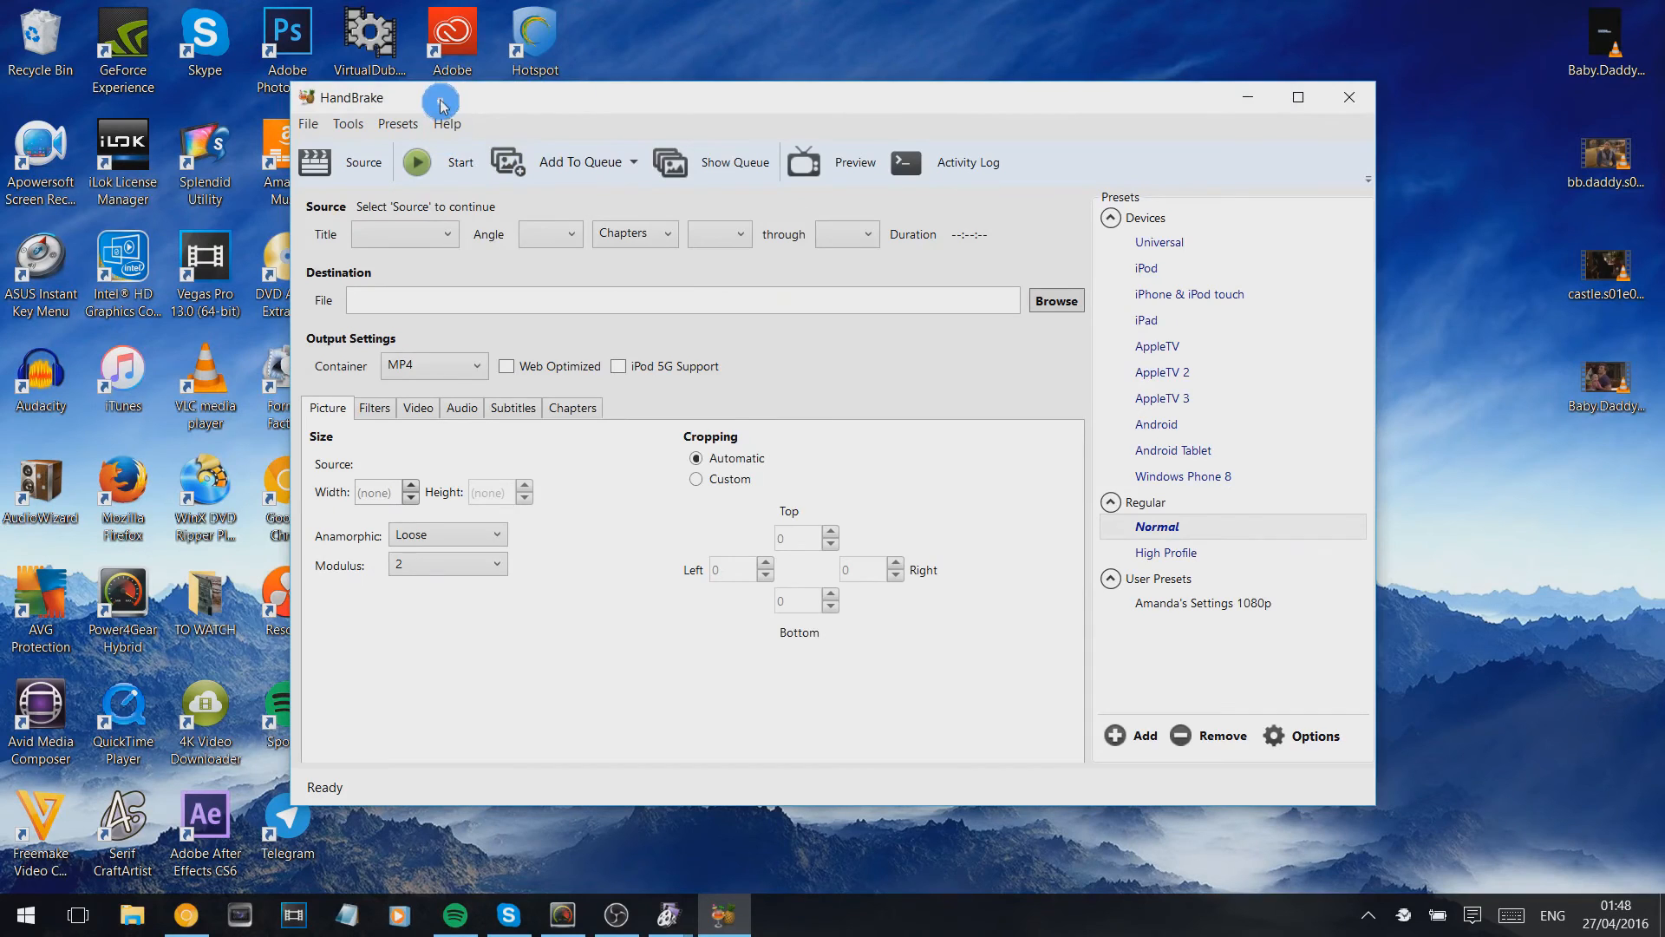
drag(440, 104, 458, 91)
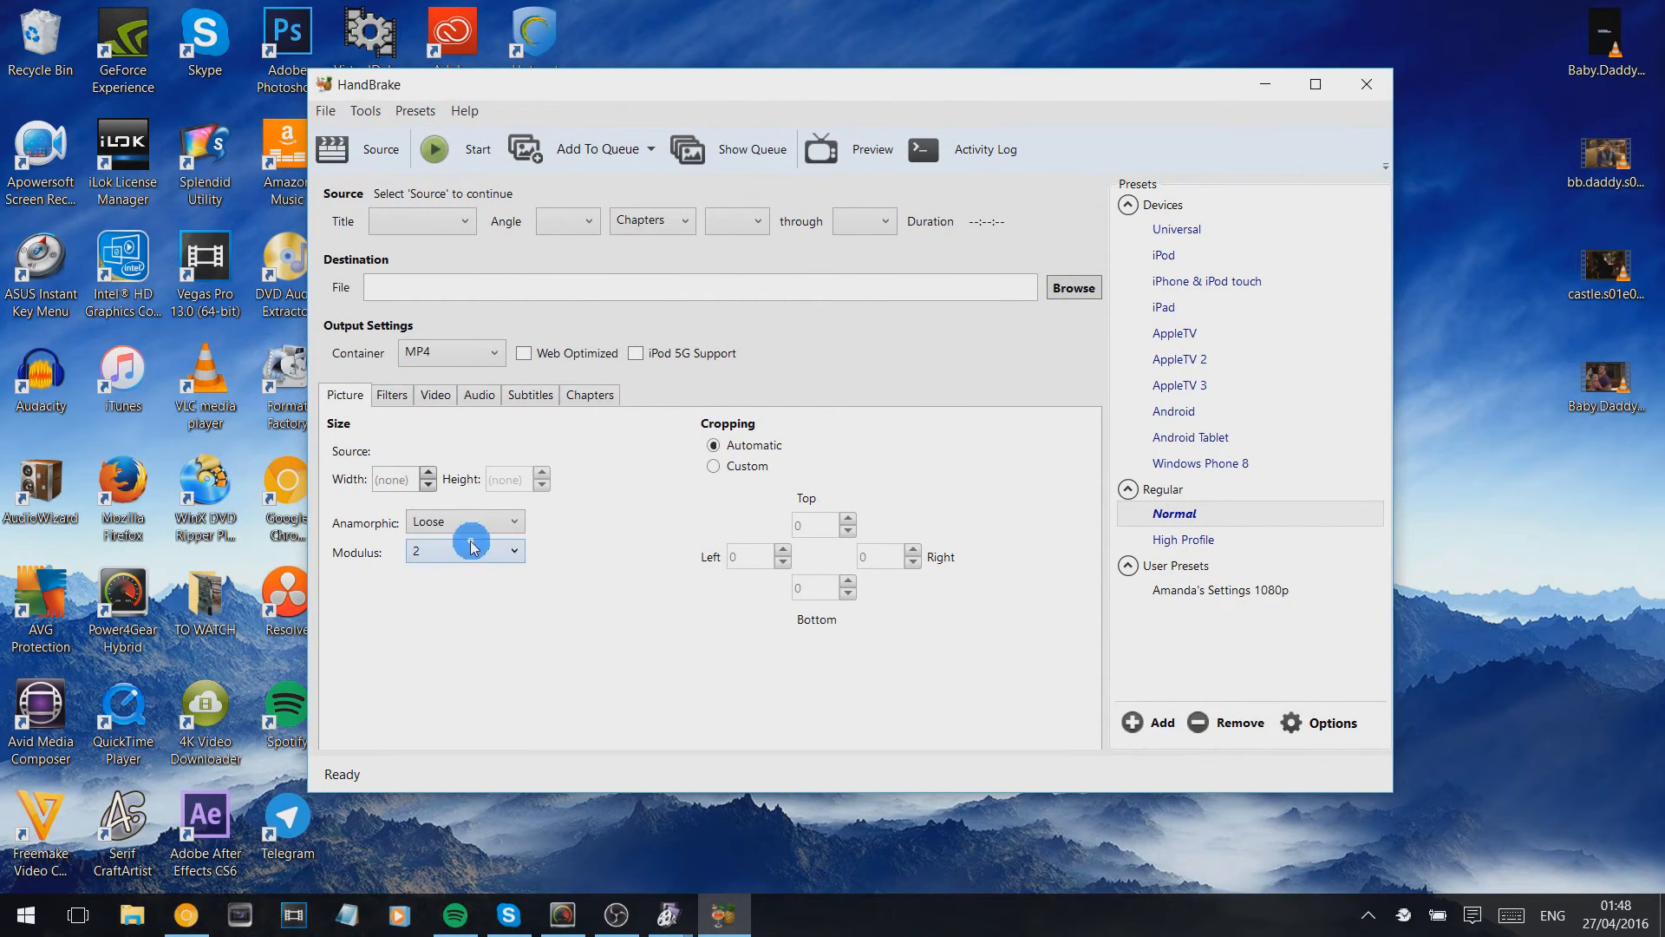
- Load bb.daddy.s05e01.love.and.carriage.1080p.web.dl.6ch.hevc.x265.rmteam.mkv from the Desktop folder as the source video
click(398, 163)
click(458, 382)
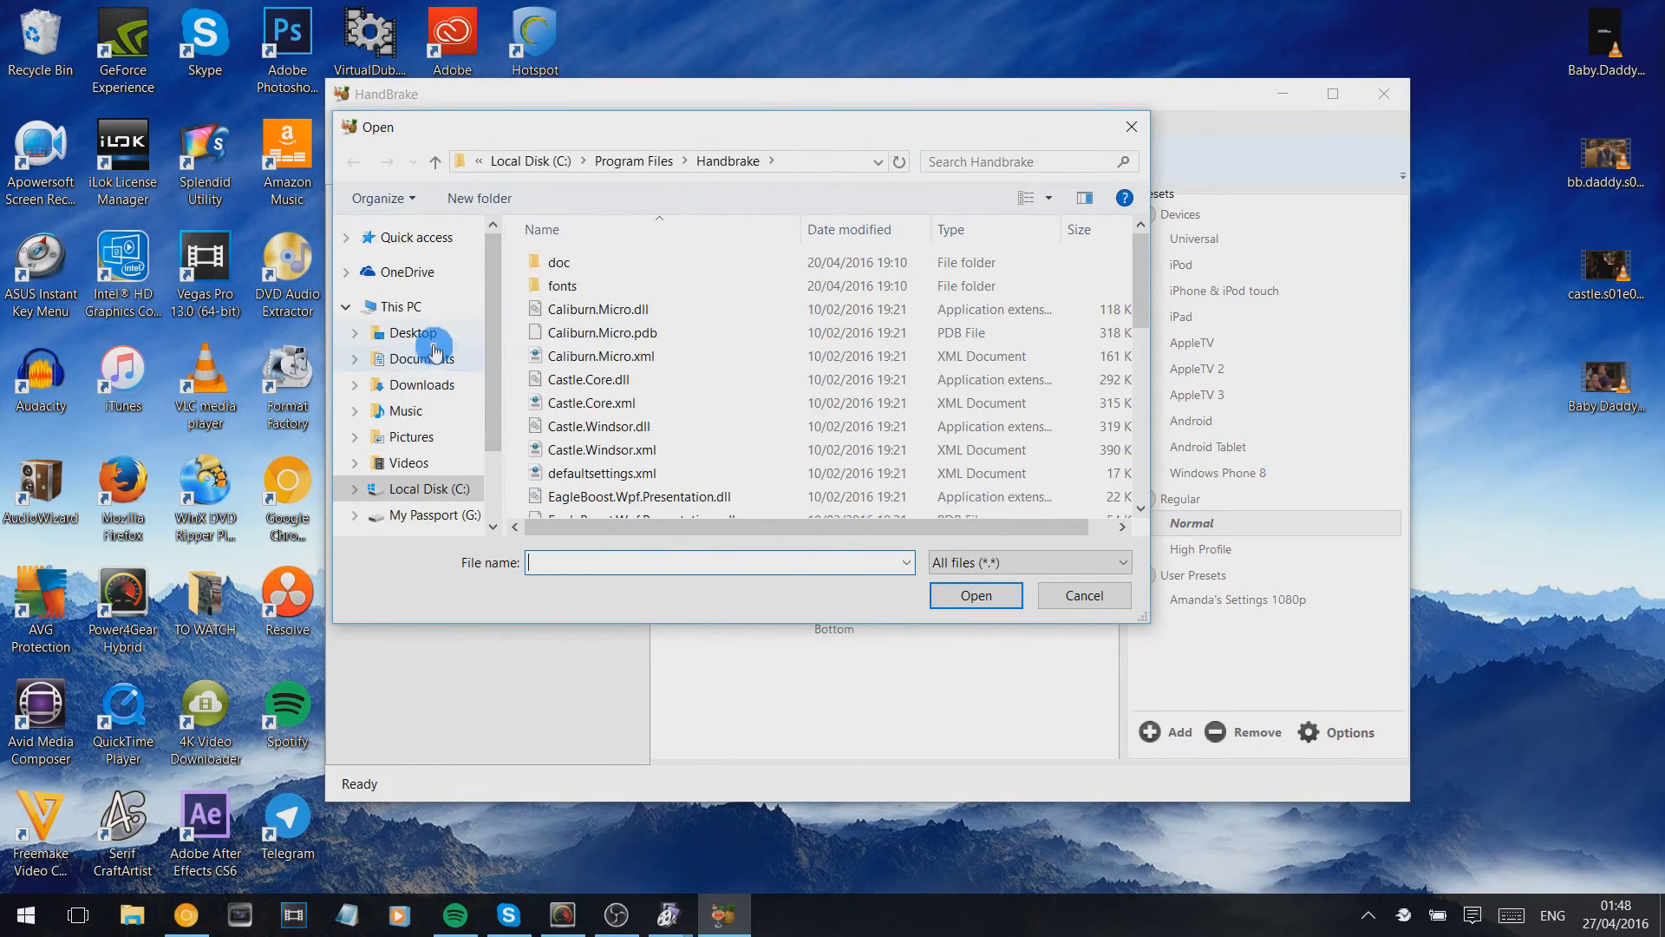
click(420, 335)
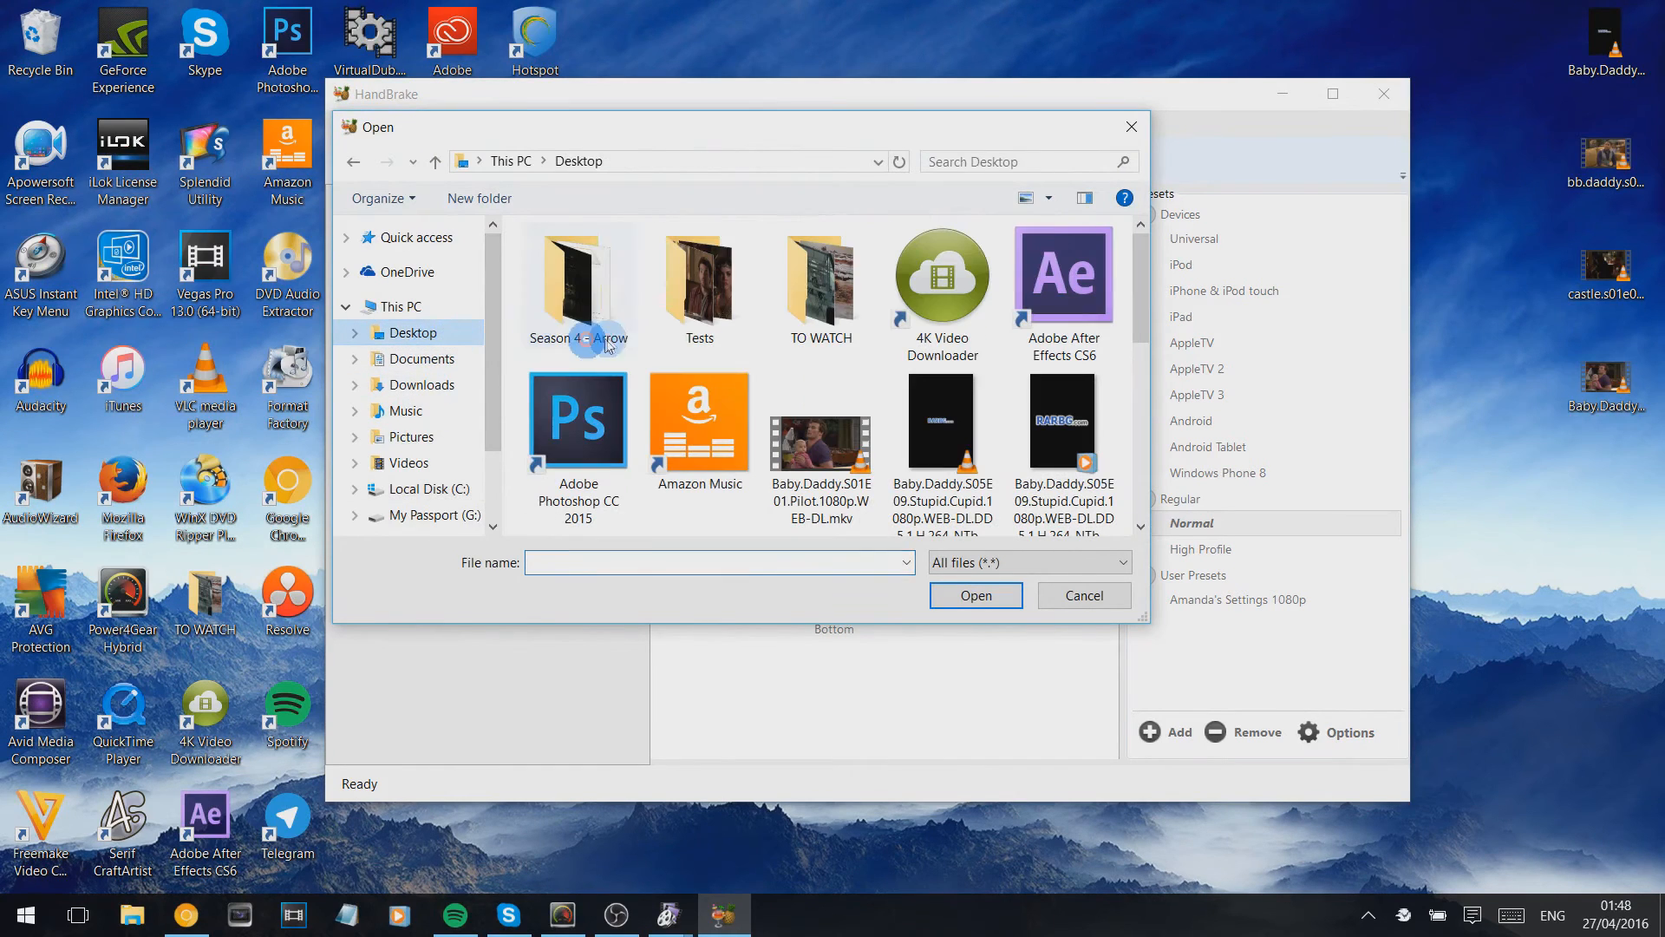
click(1062, 473)
scroll(1064, 475, down, 5)
click(597, 336)
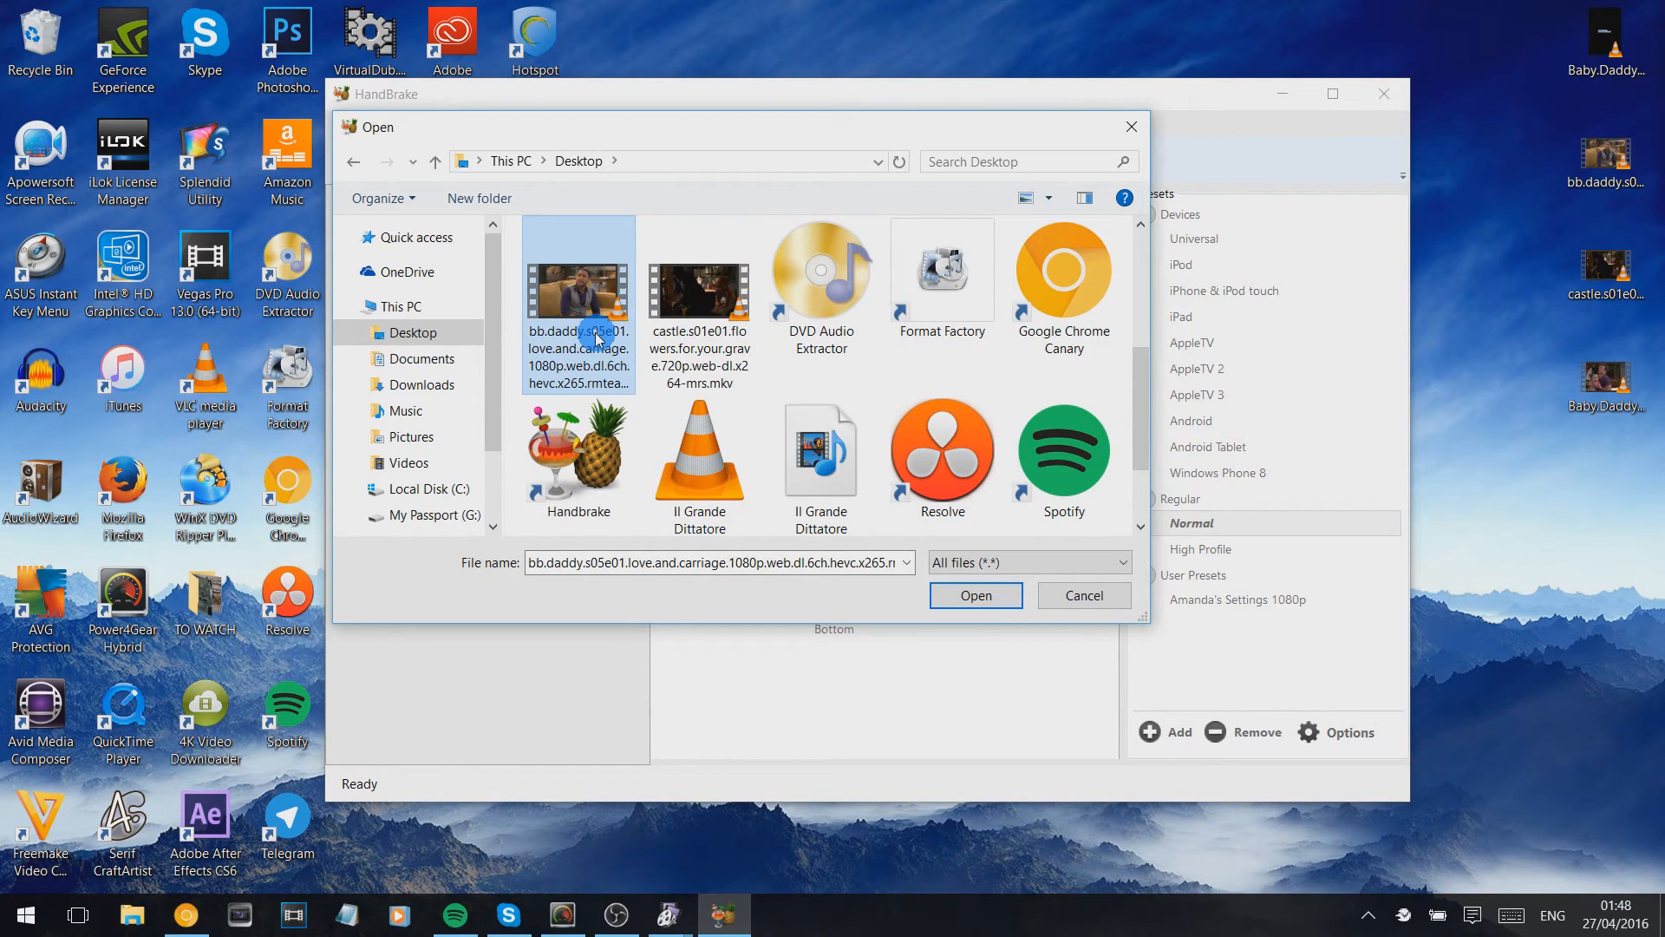
scroll(815, 317, up, 2)
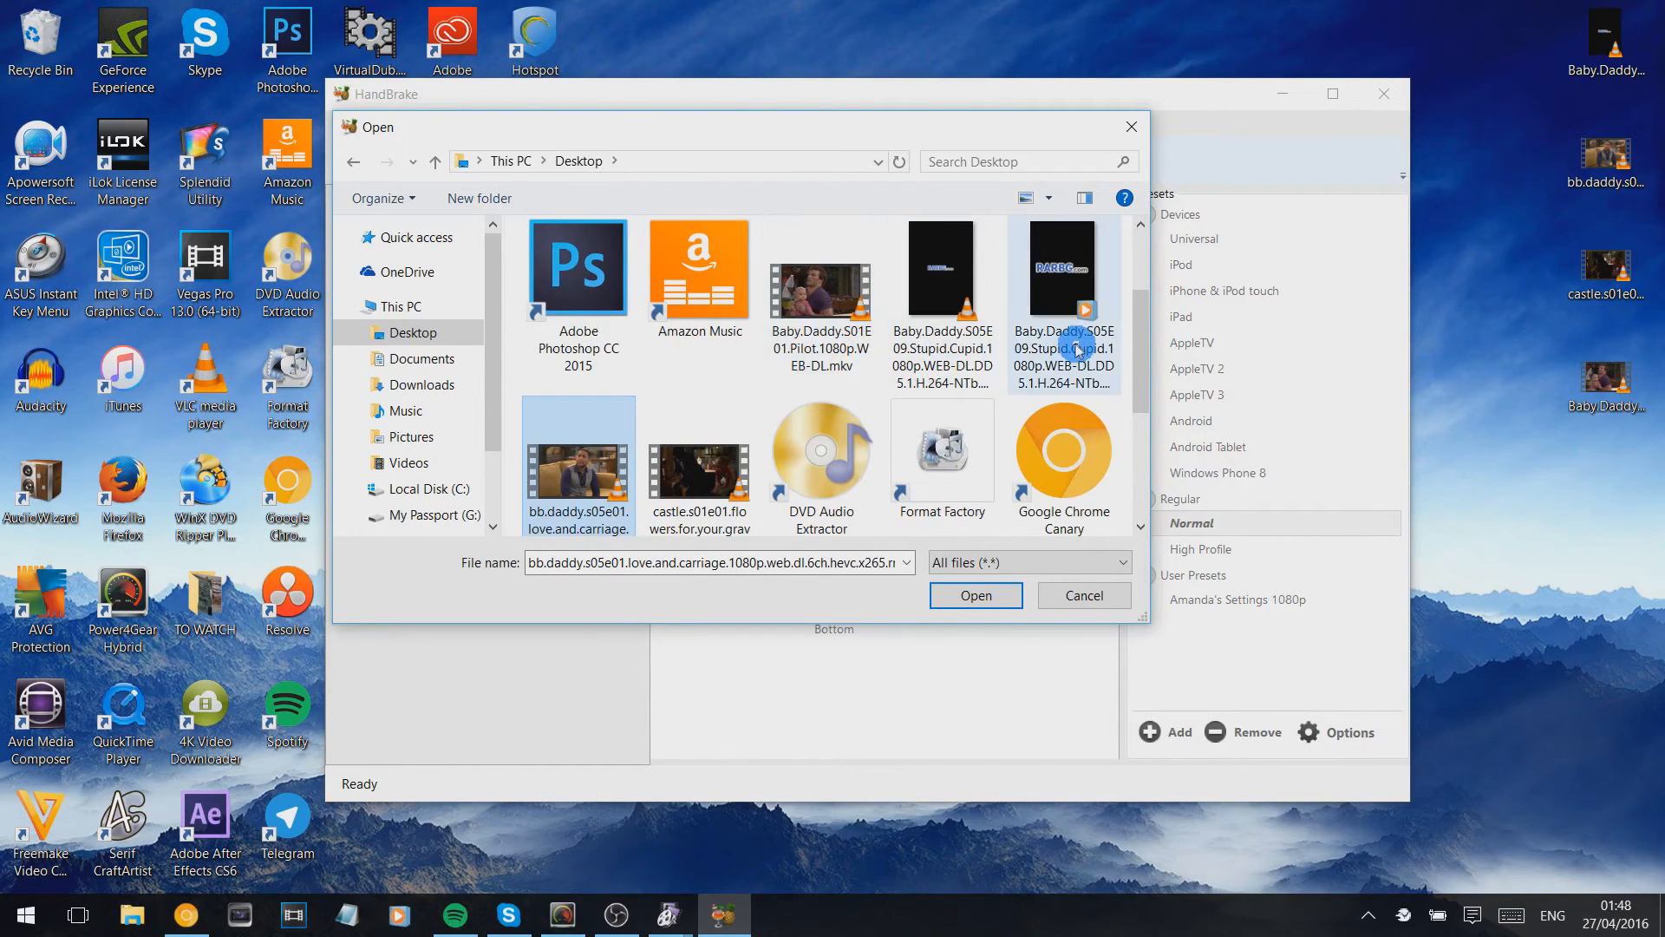
click(969, 367)
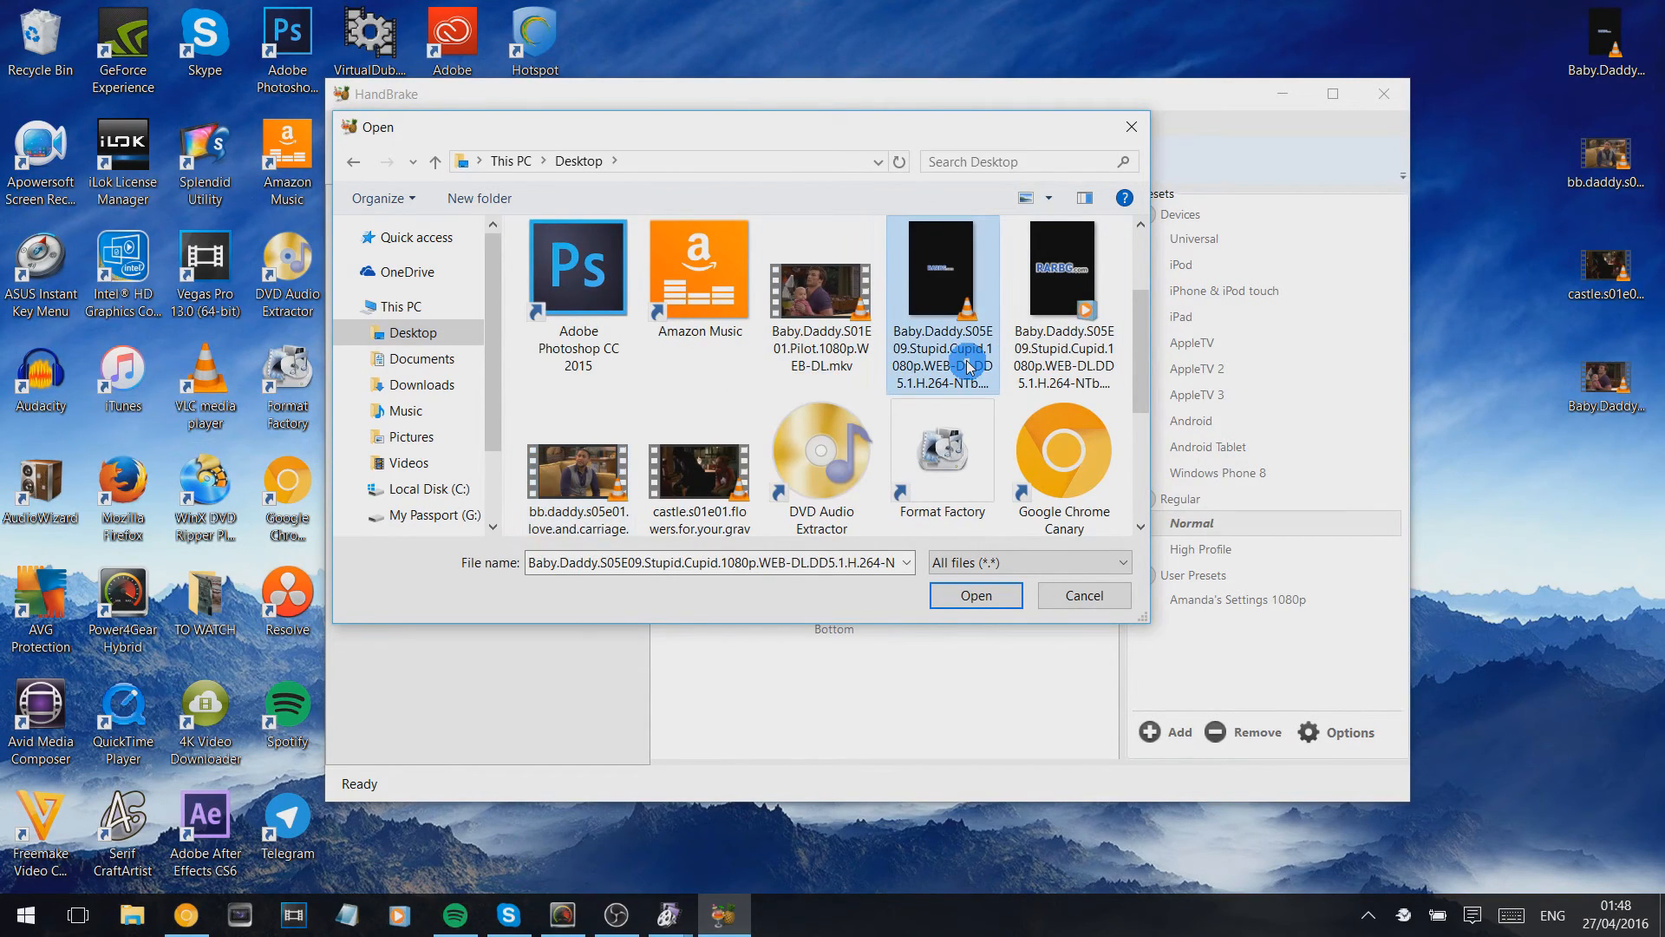
click(565, 467)
double_click(566, 467)
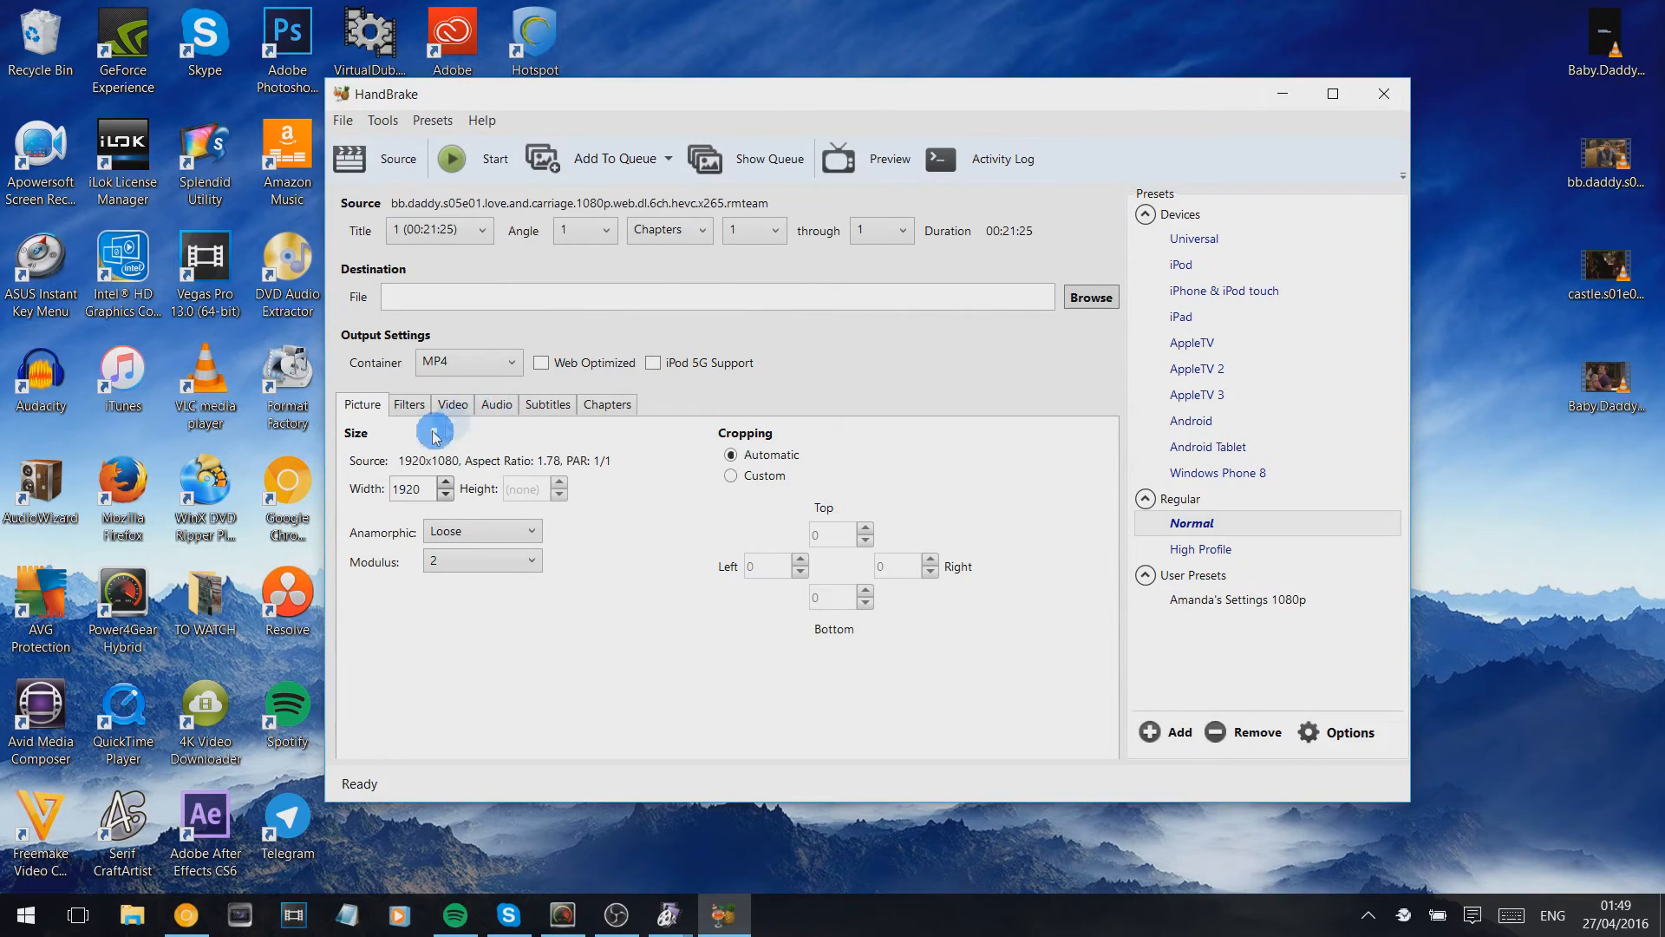
- Set the H.264 video's constant quality to RF 23 and make the window taller to show all video options
click(458, 405)
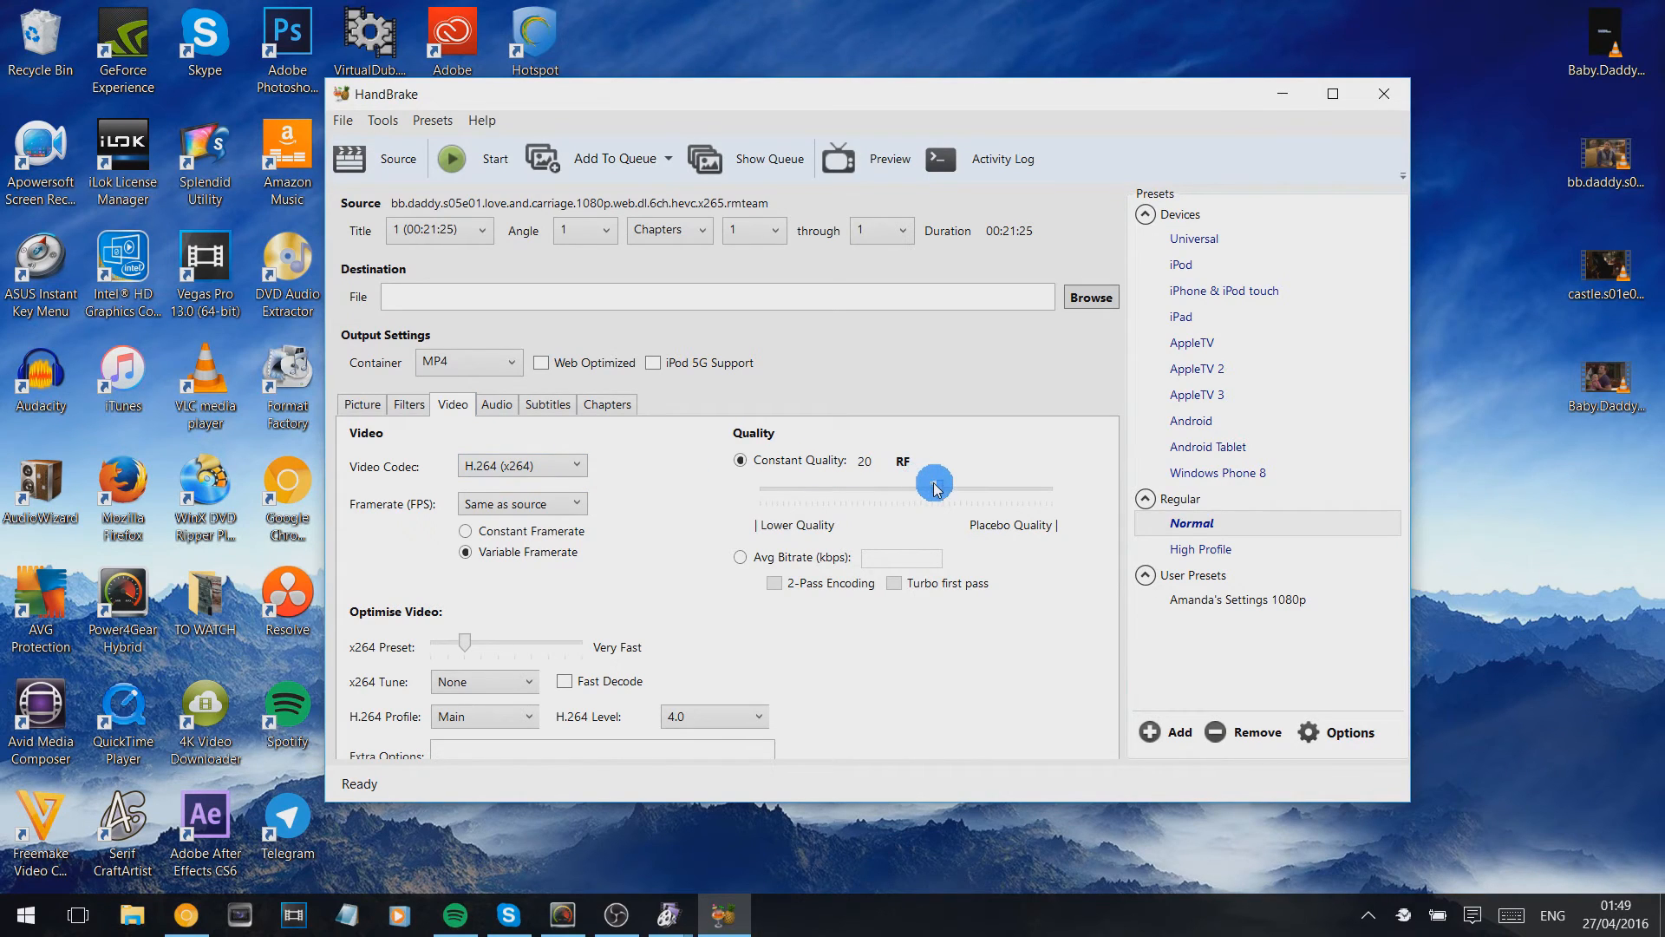
drag(937, 492, 876, 482)
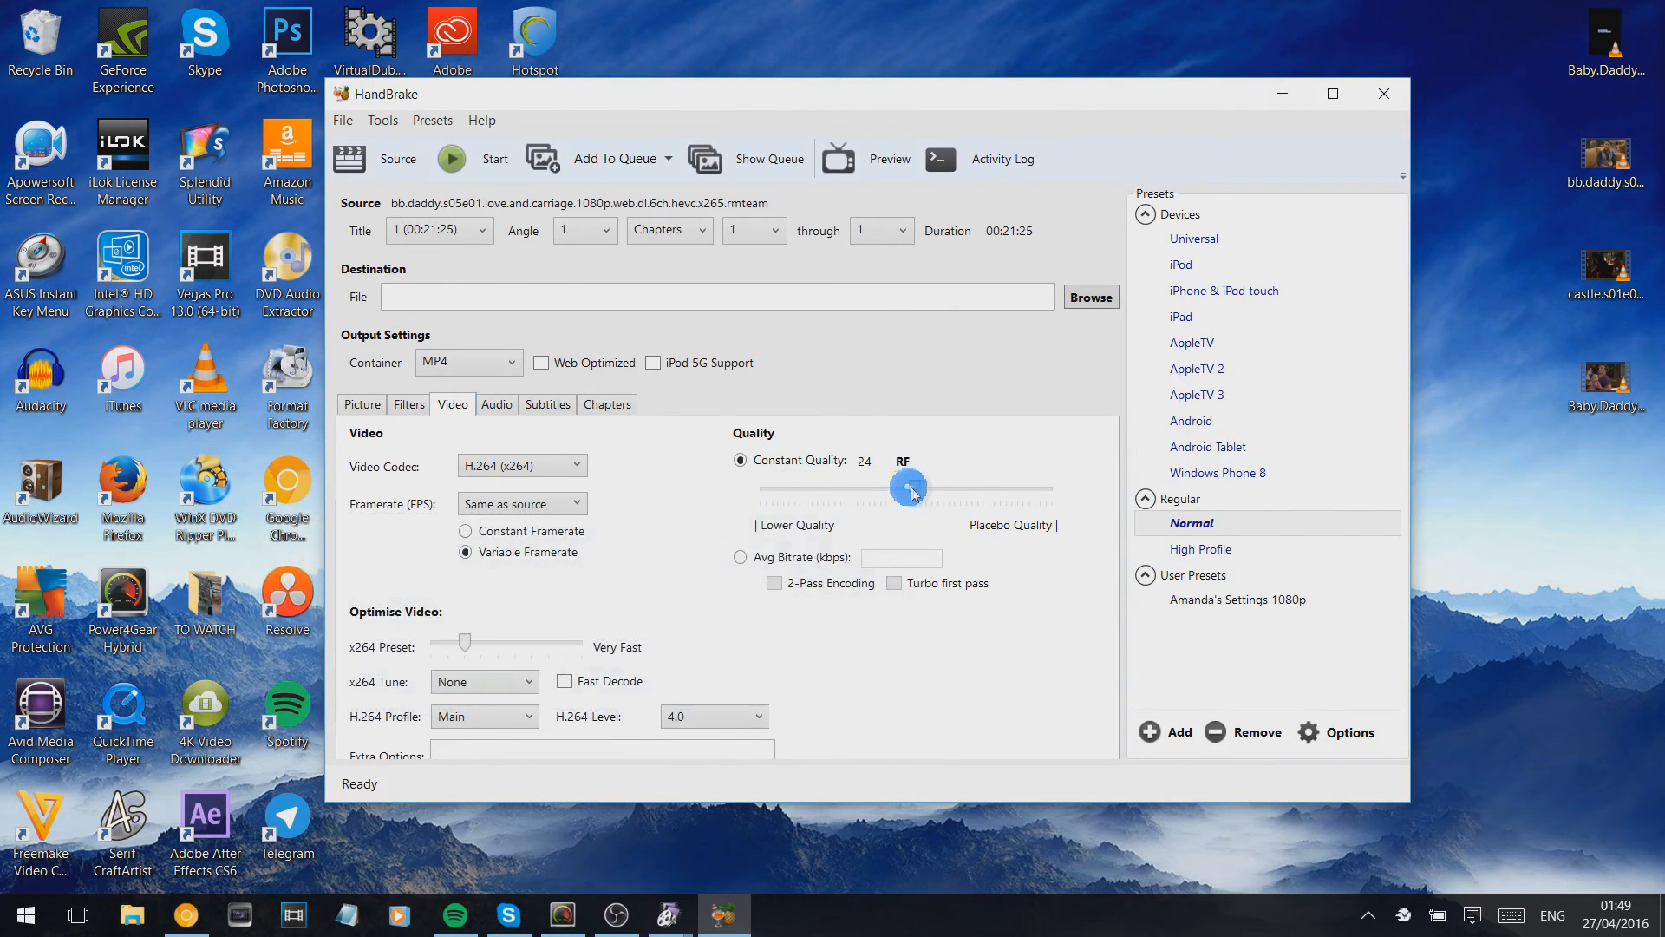
mouse_move(917, 490)
mouse_down()
mouse_move(845, 496)
mouse_move(944, 493)
mouse_move(907, 495)
mouse_move(929, 494)
mouse_up()
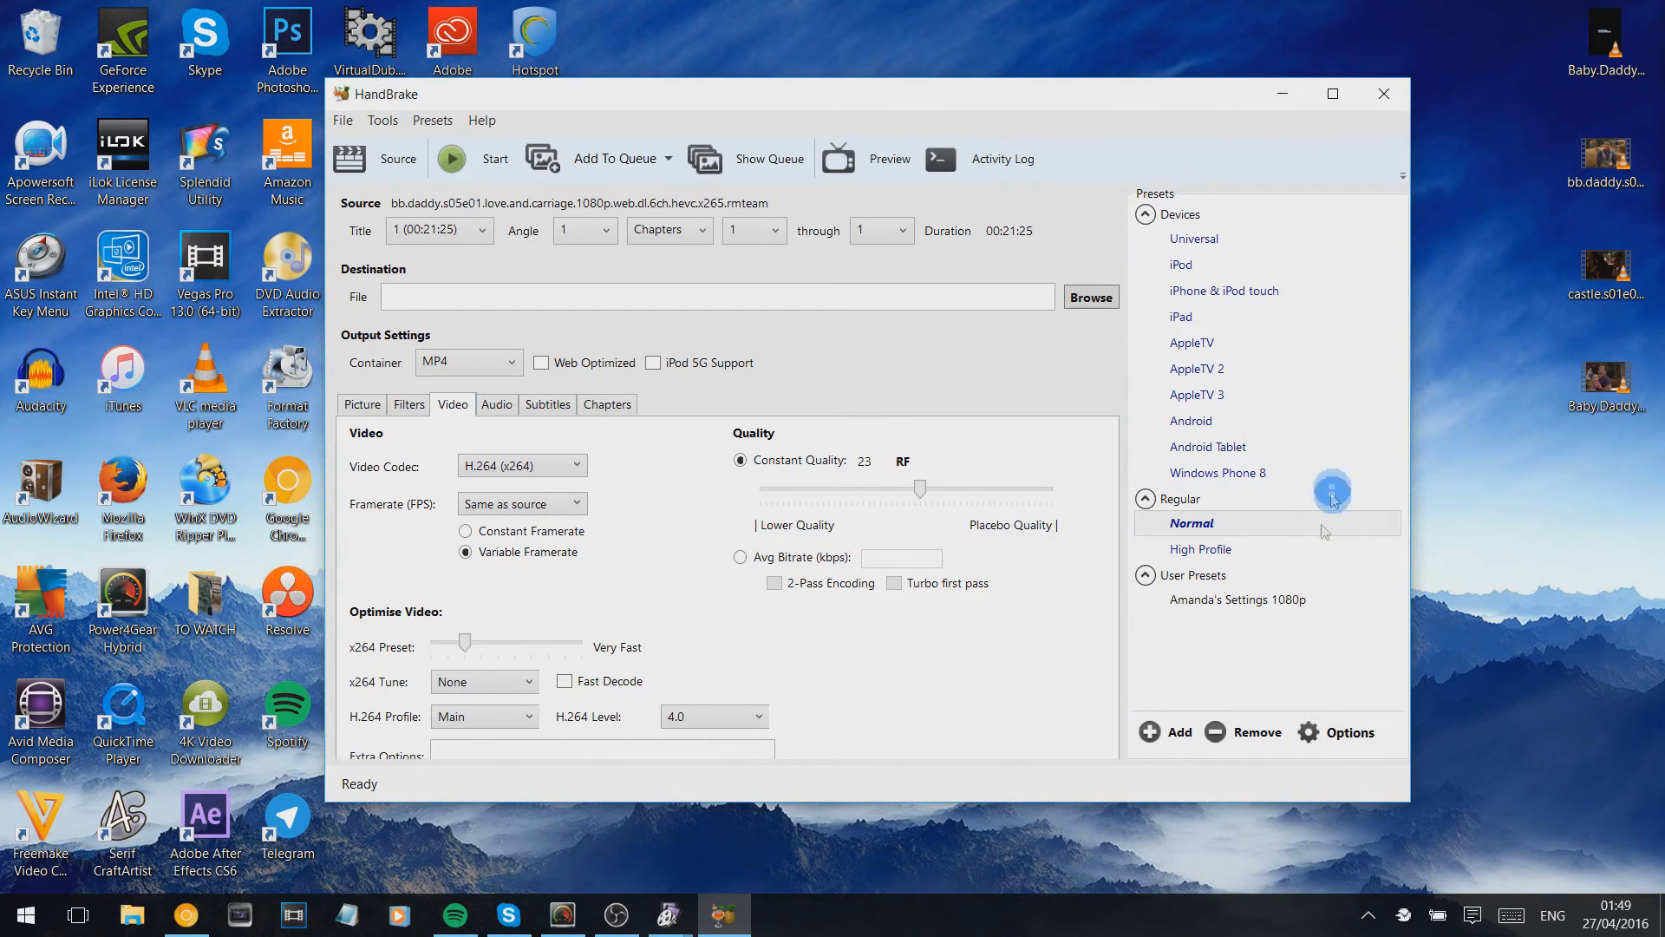
drag(967, 801, 959, 851)
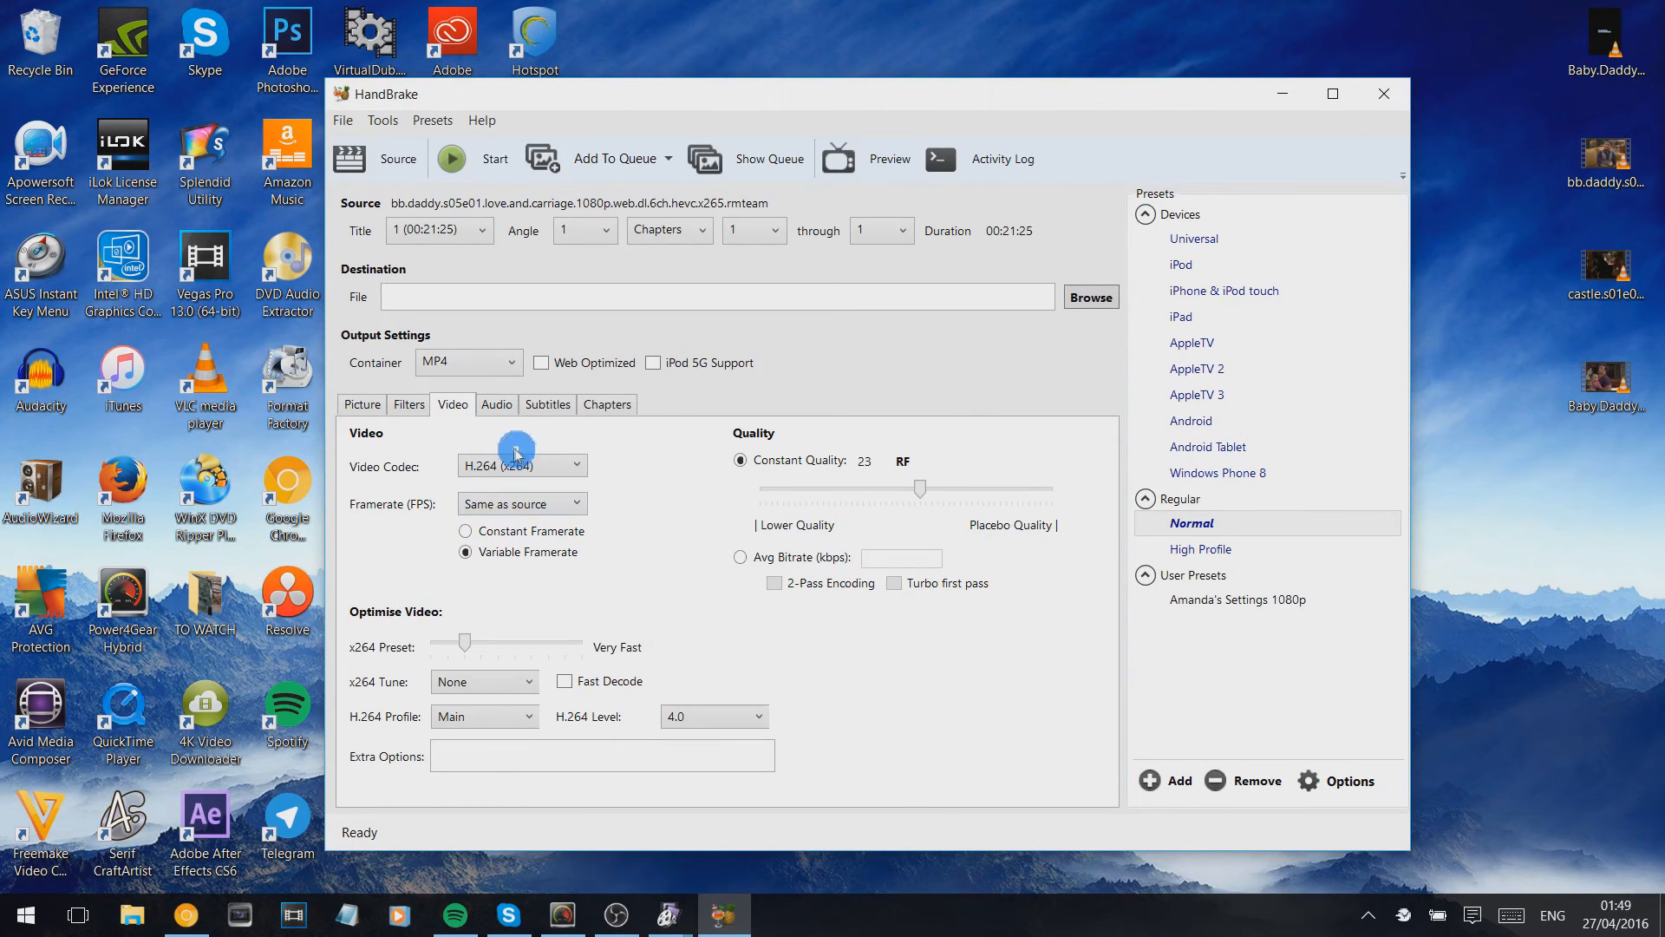
- Set the English AAC audio track's mixdown to 5.1 Channels
click(500, 408)
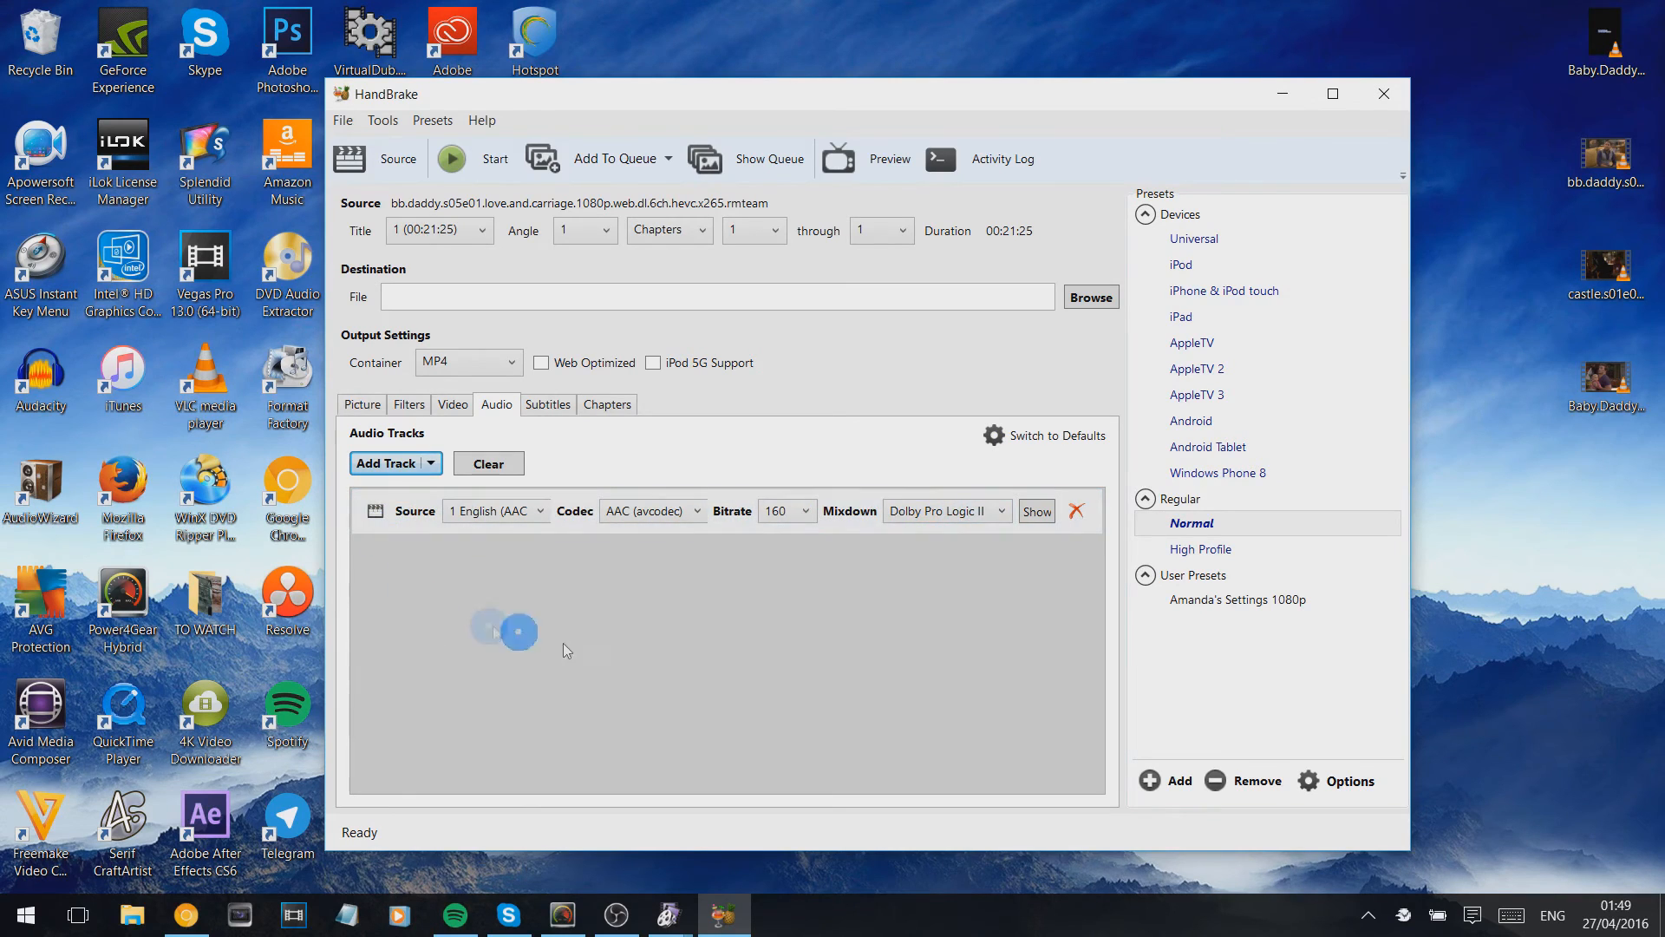
click(987, 511)
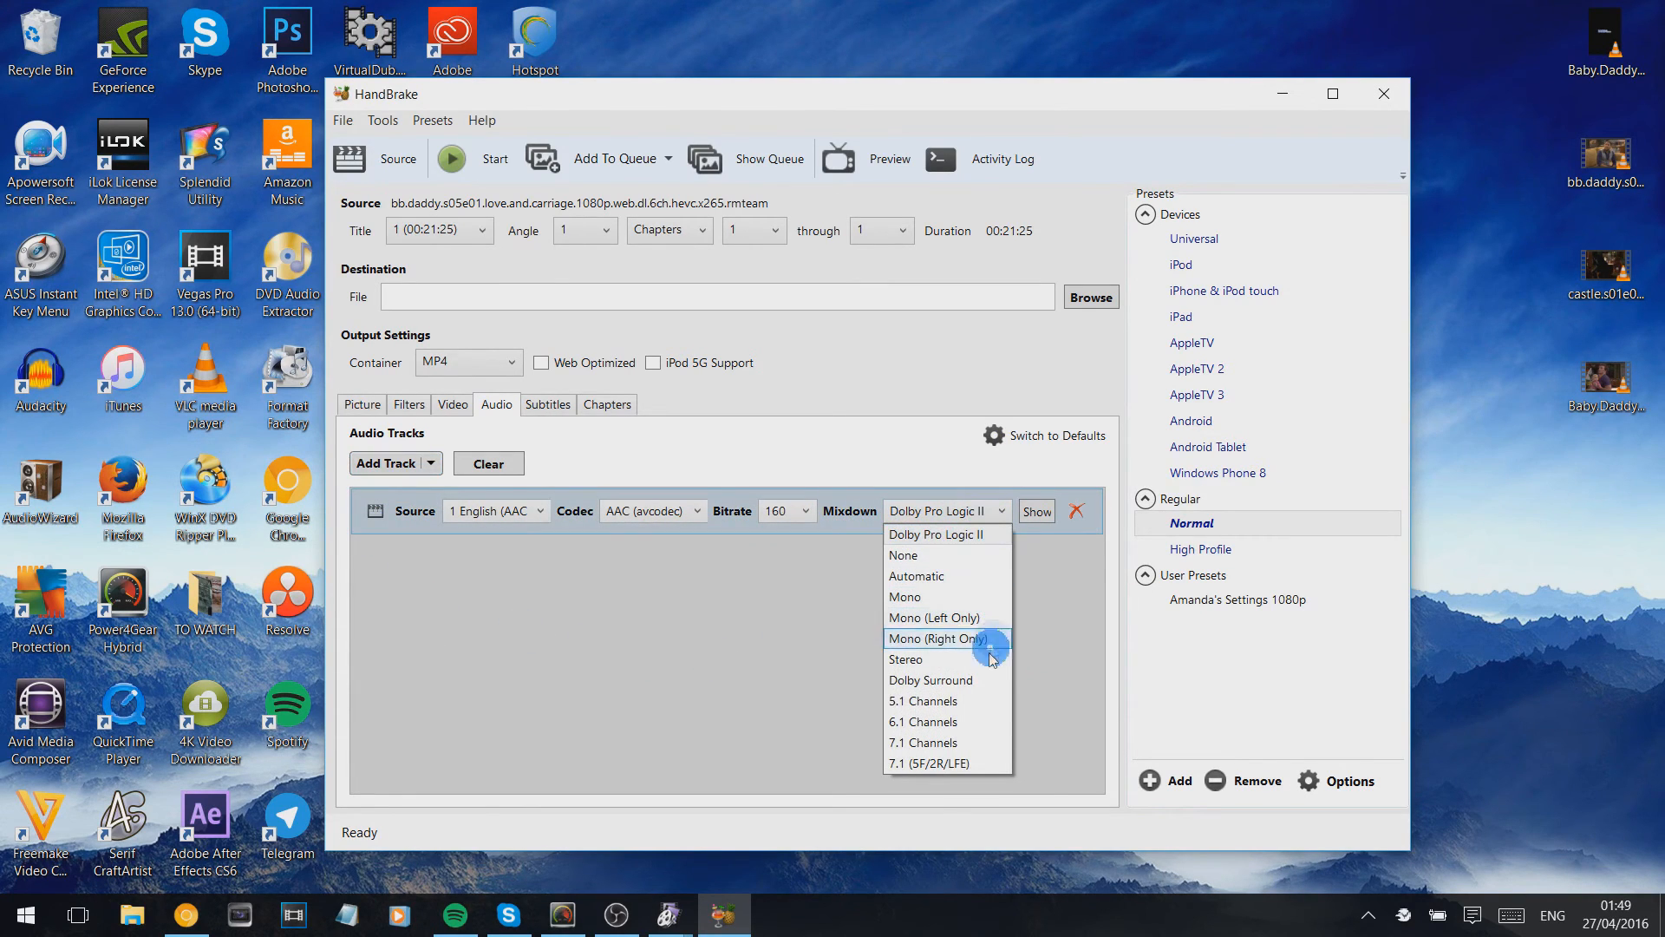
click(983, 701)
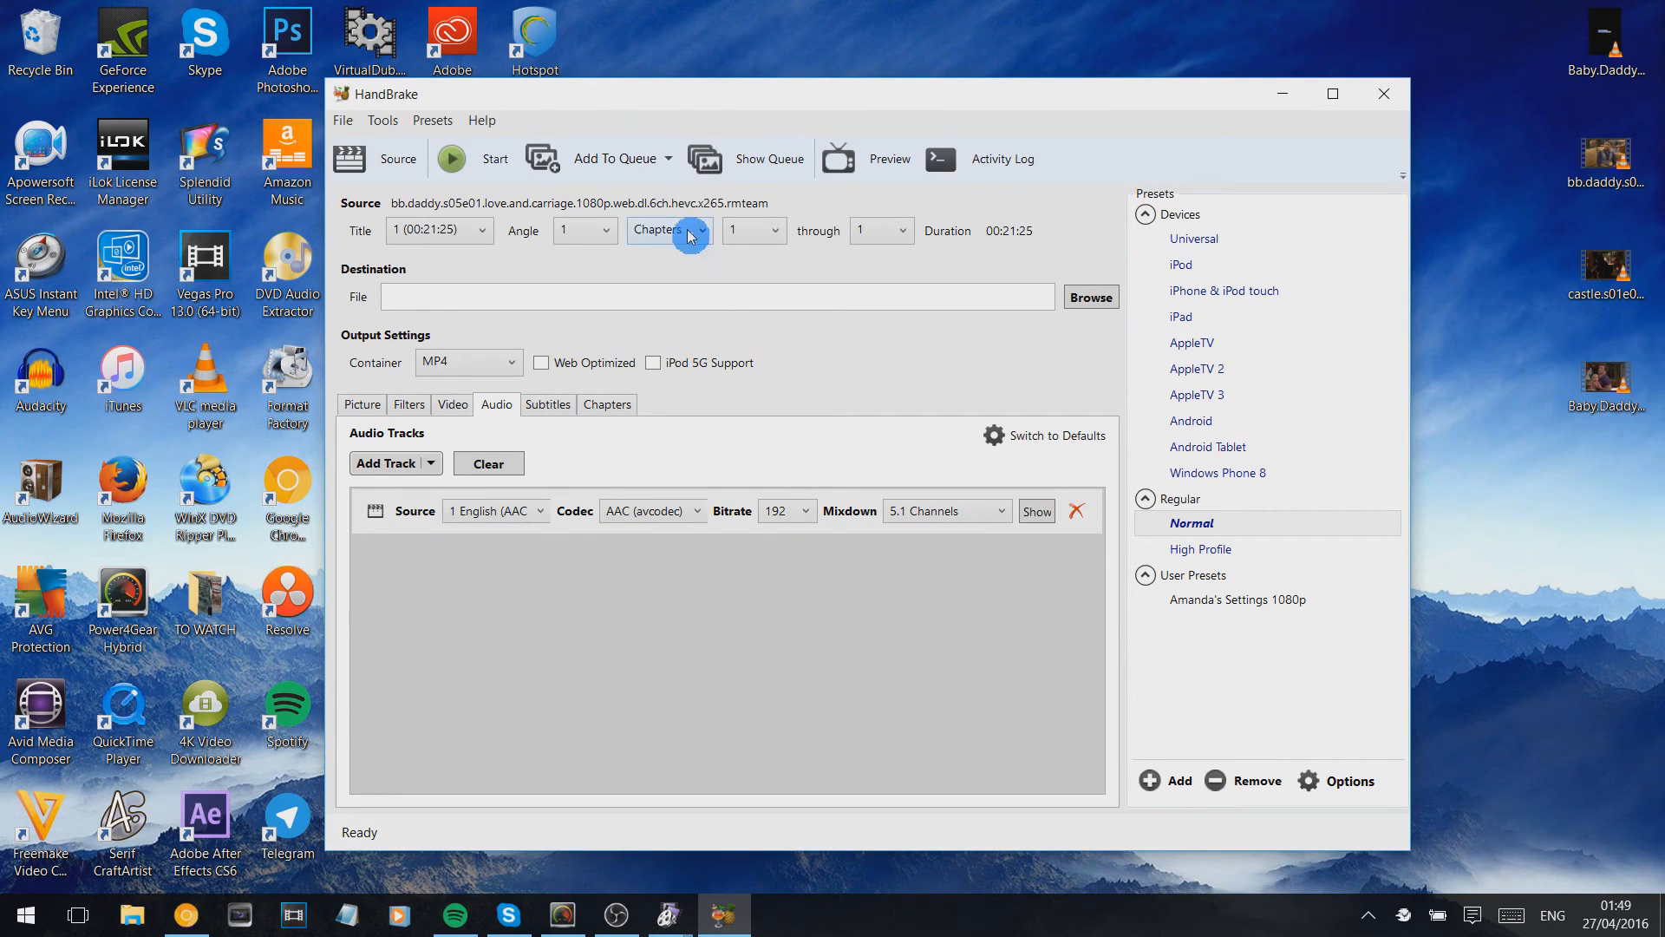
click(950, 528)
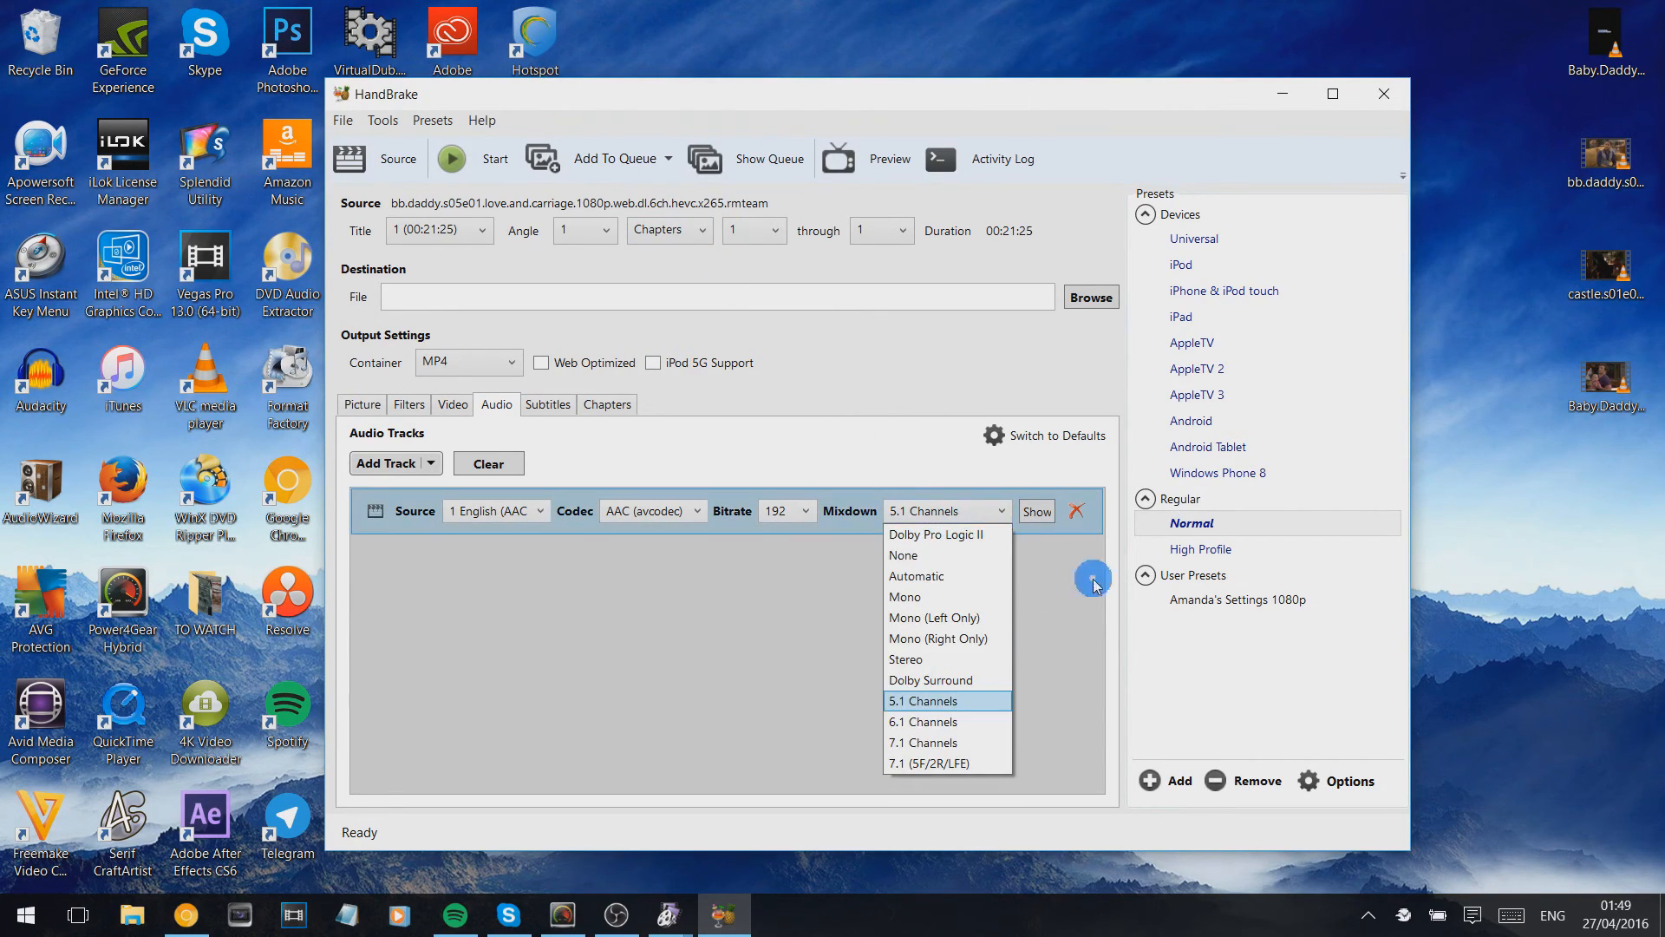
click(970, 704)
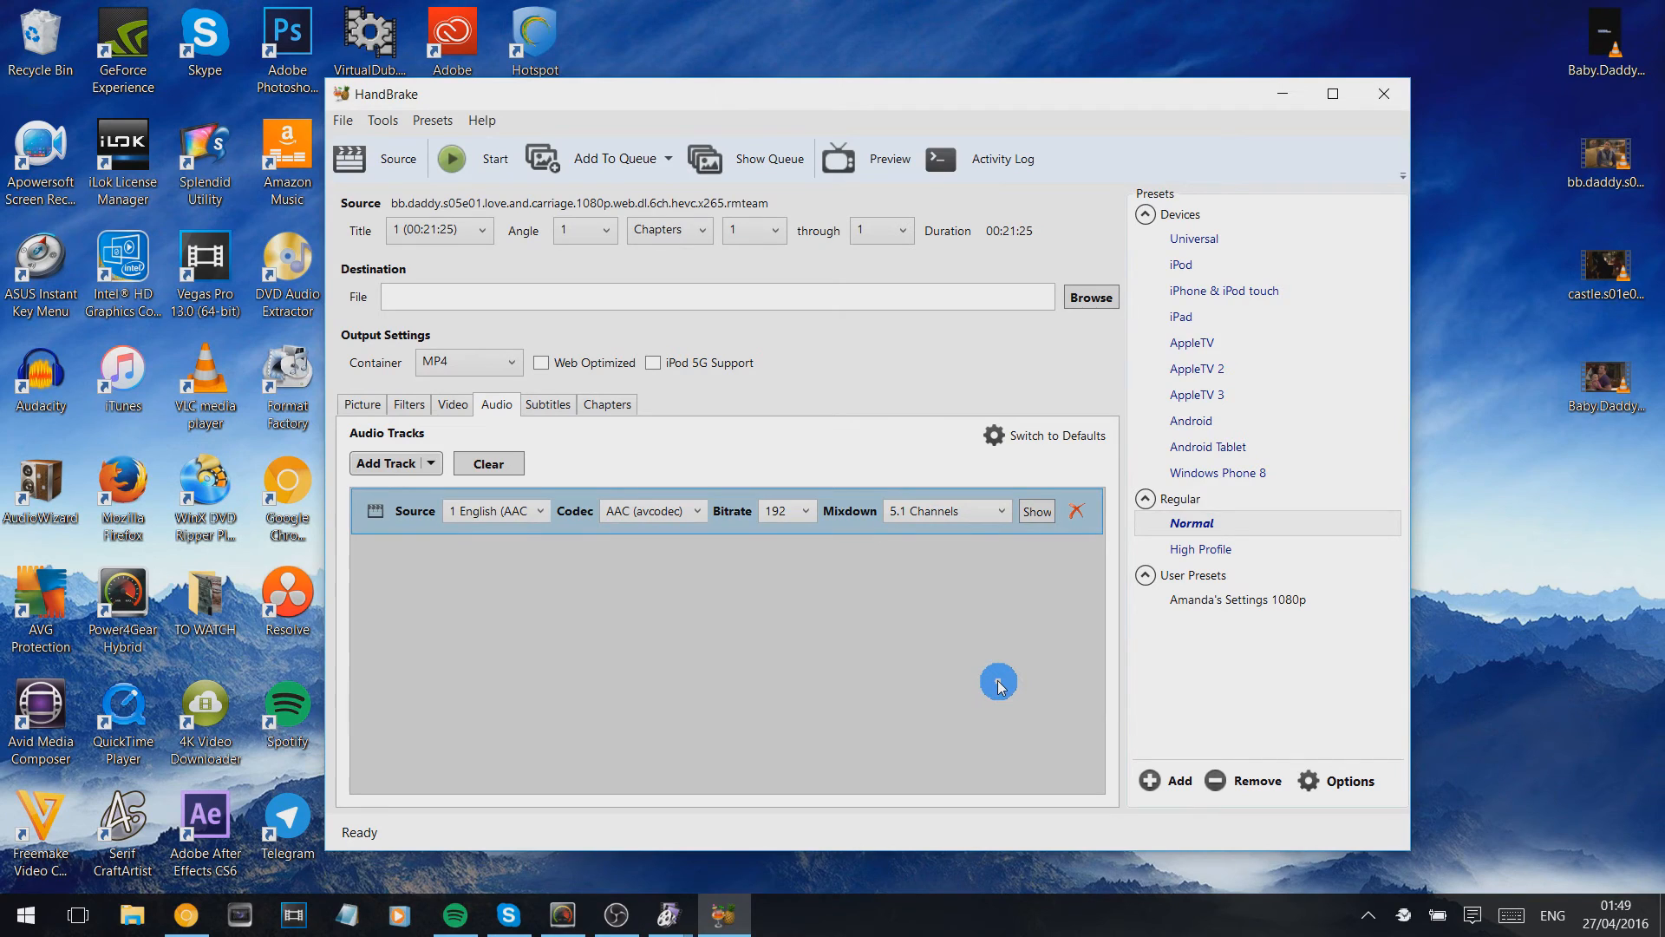
- Review the picture and video settings, apply the saved 1080p user preset and minimize HandBrake
click(361, 408)
click(1618, 83)
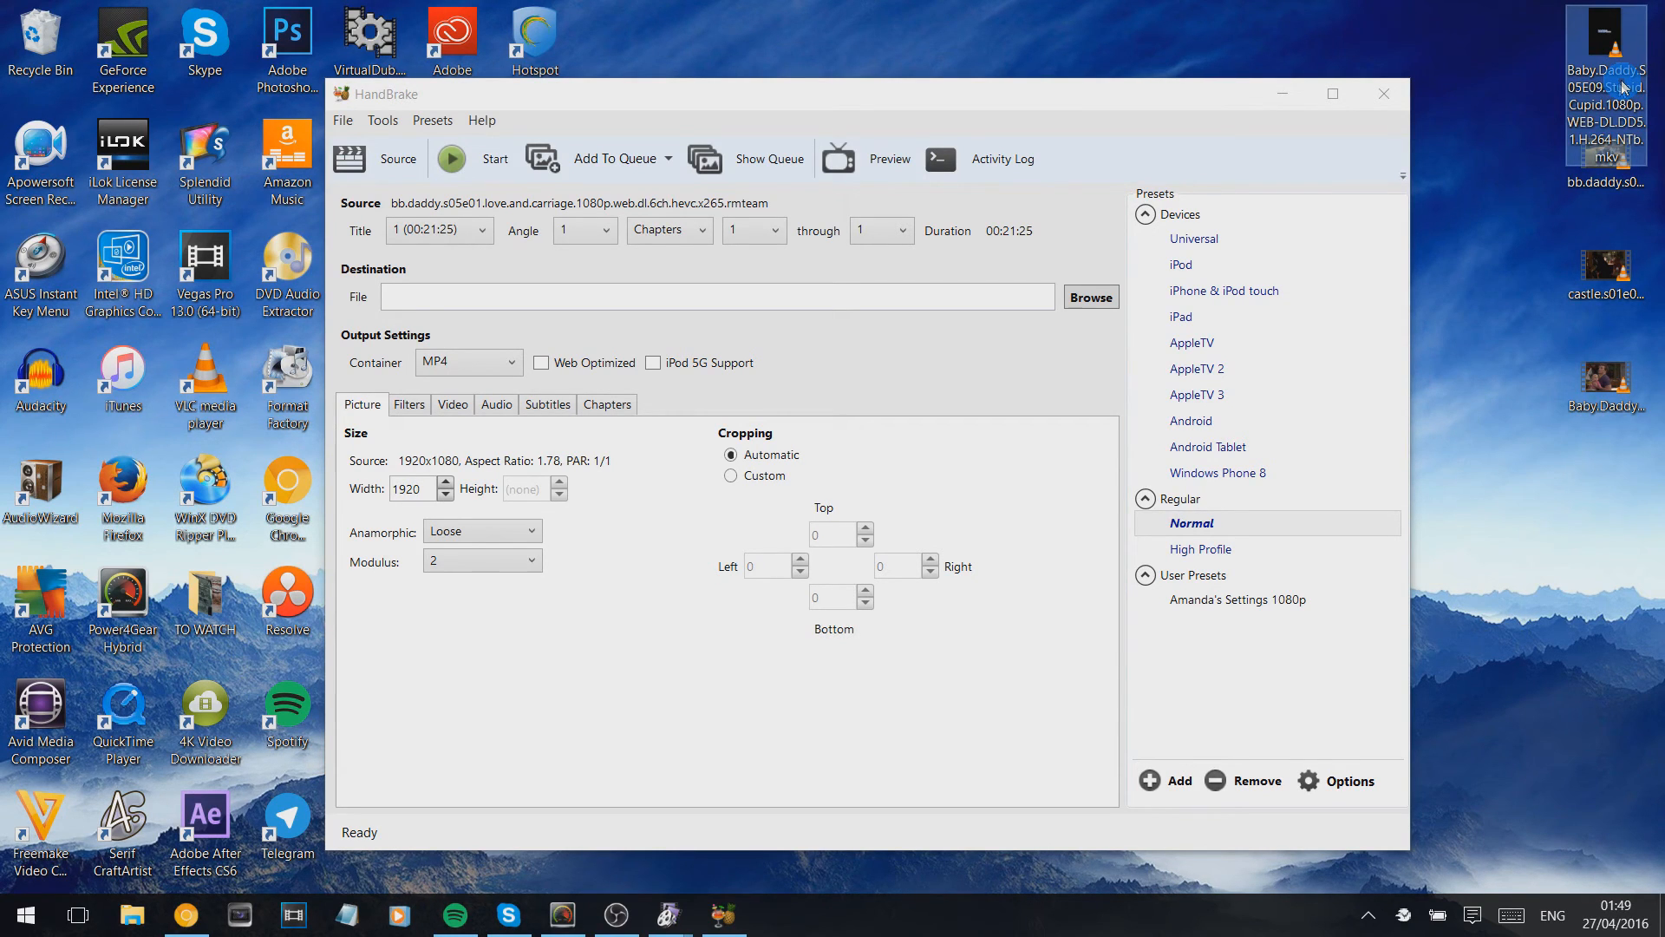
click(453, 404)
click(1199, 598)
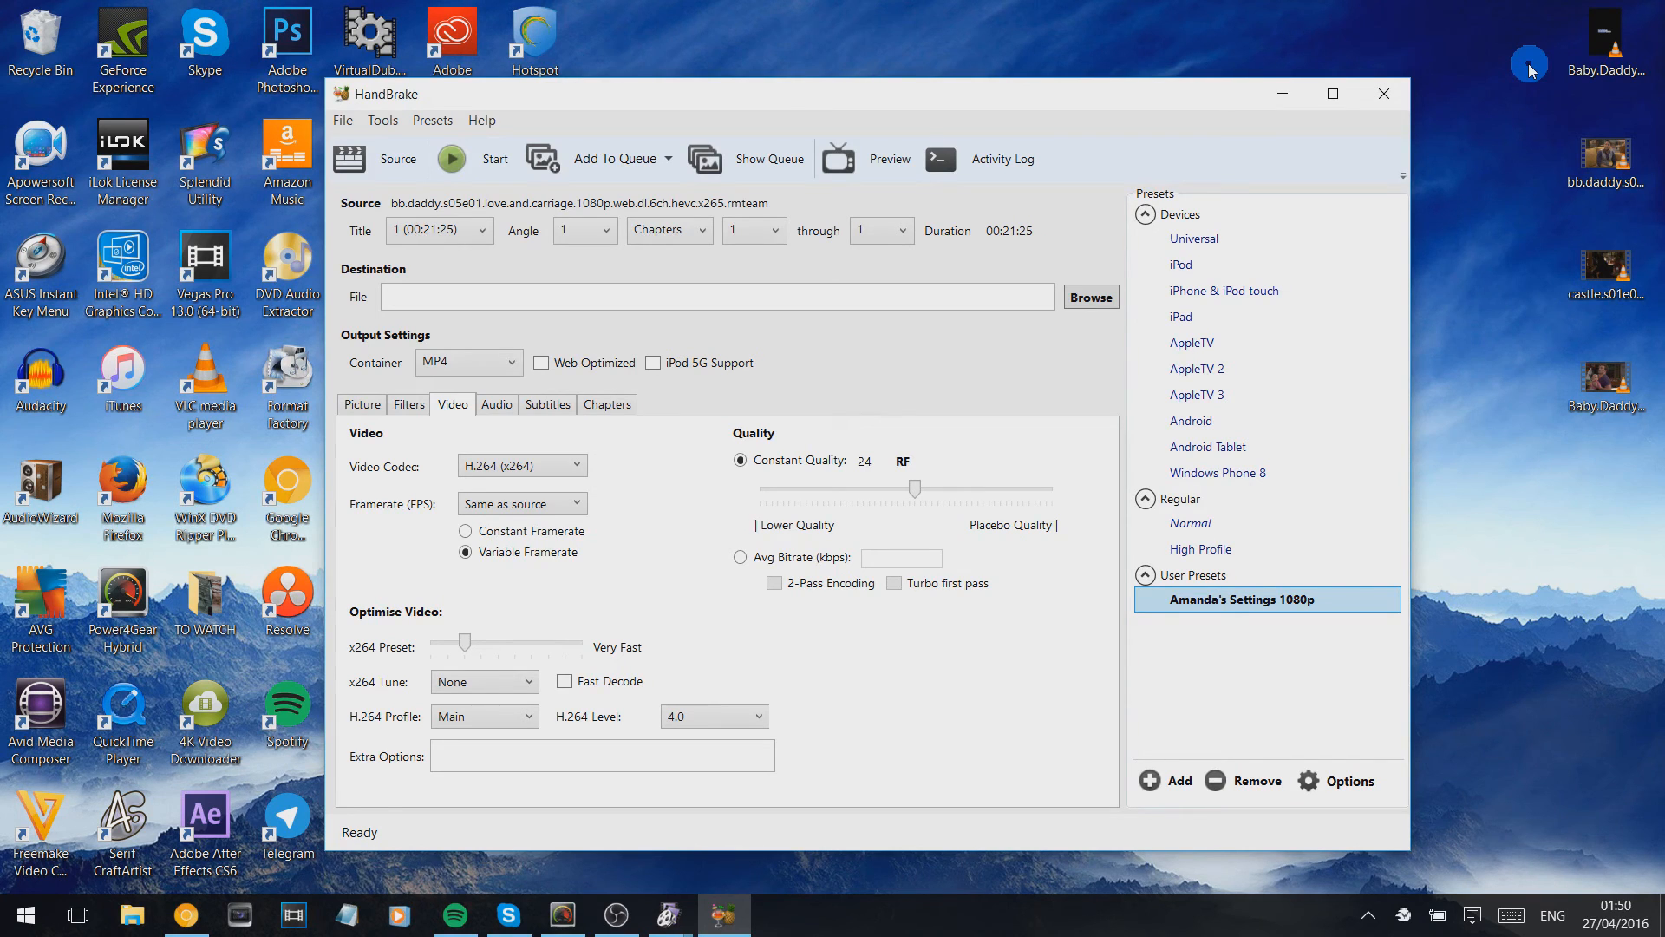
click(1284, 94)
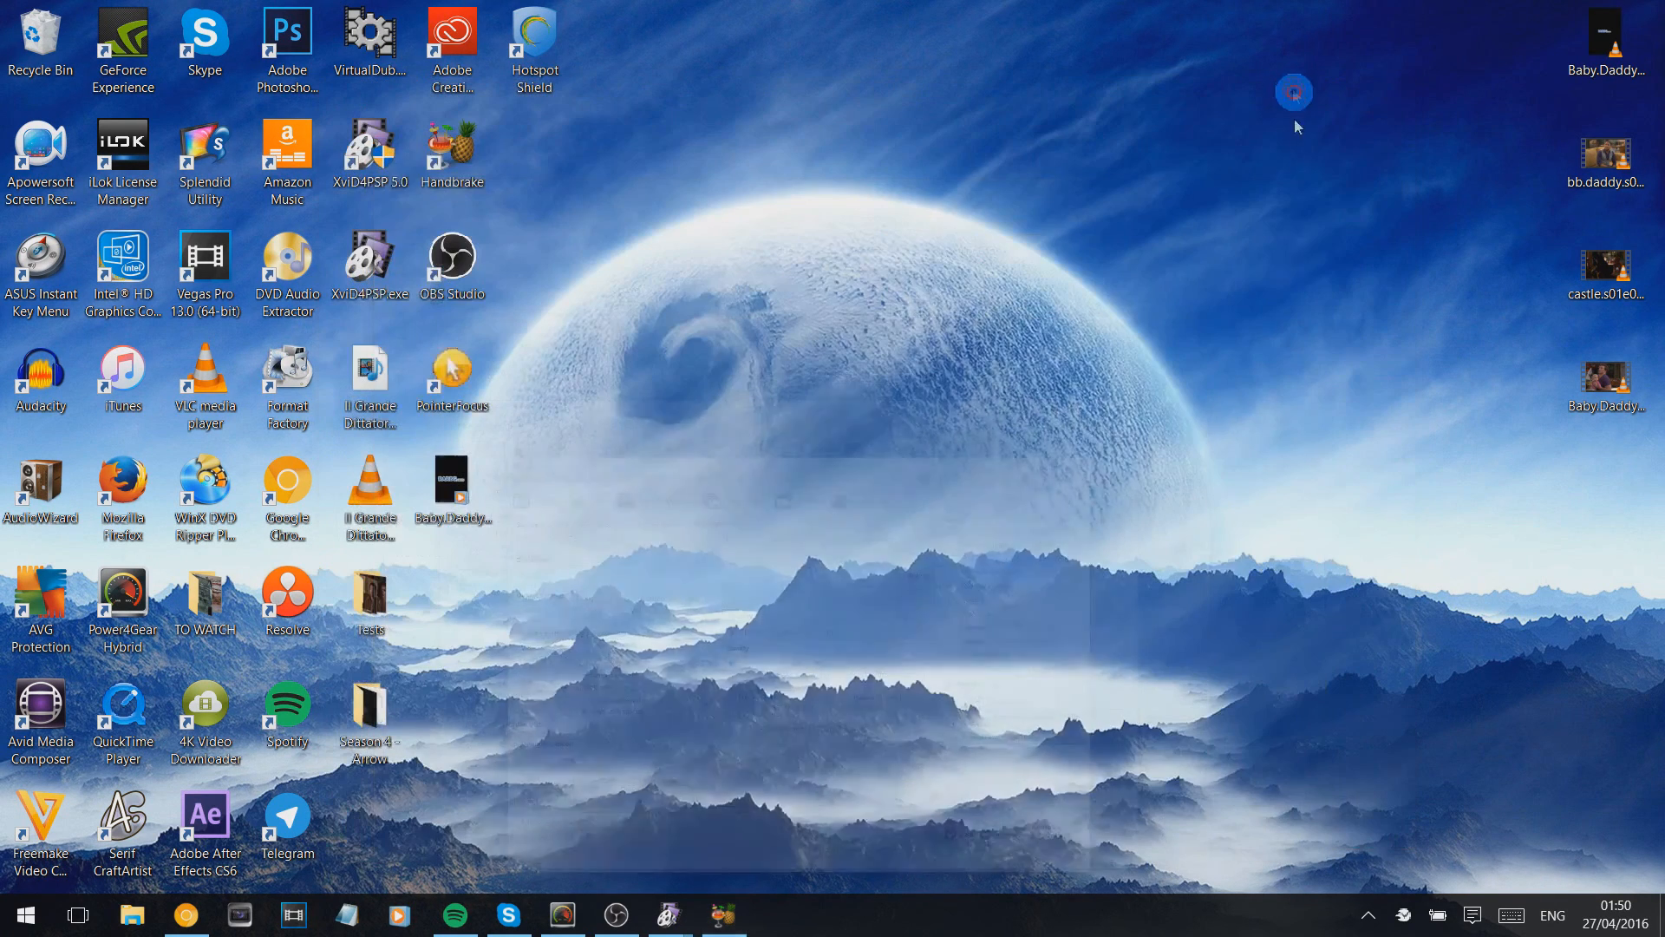
click(1295, 276)
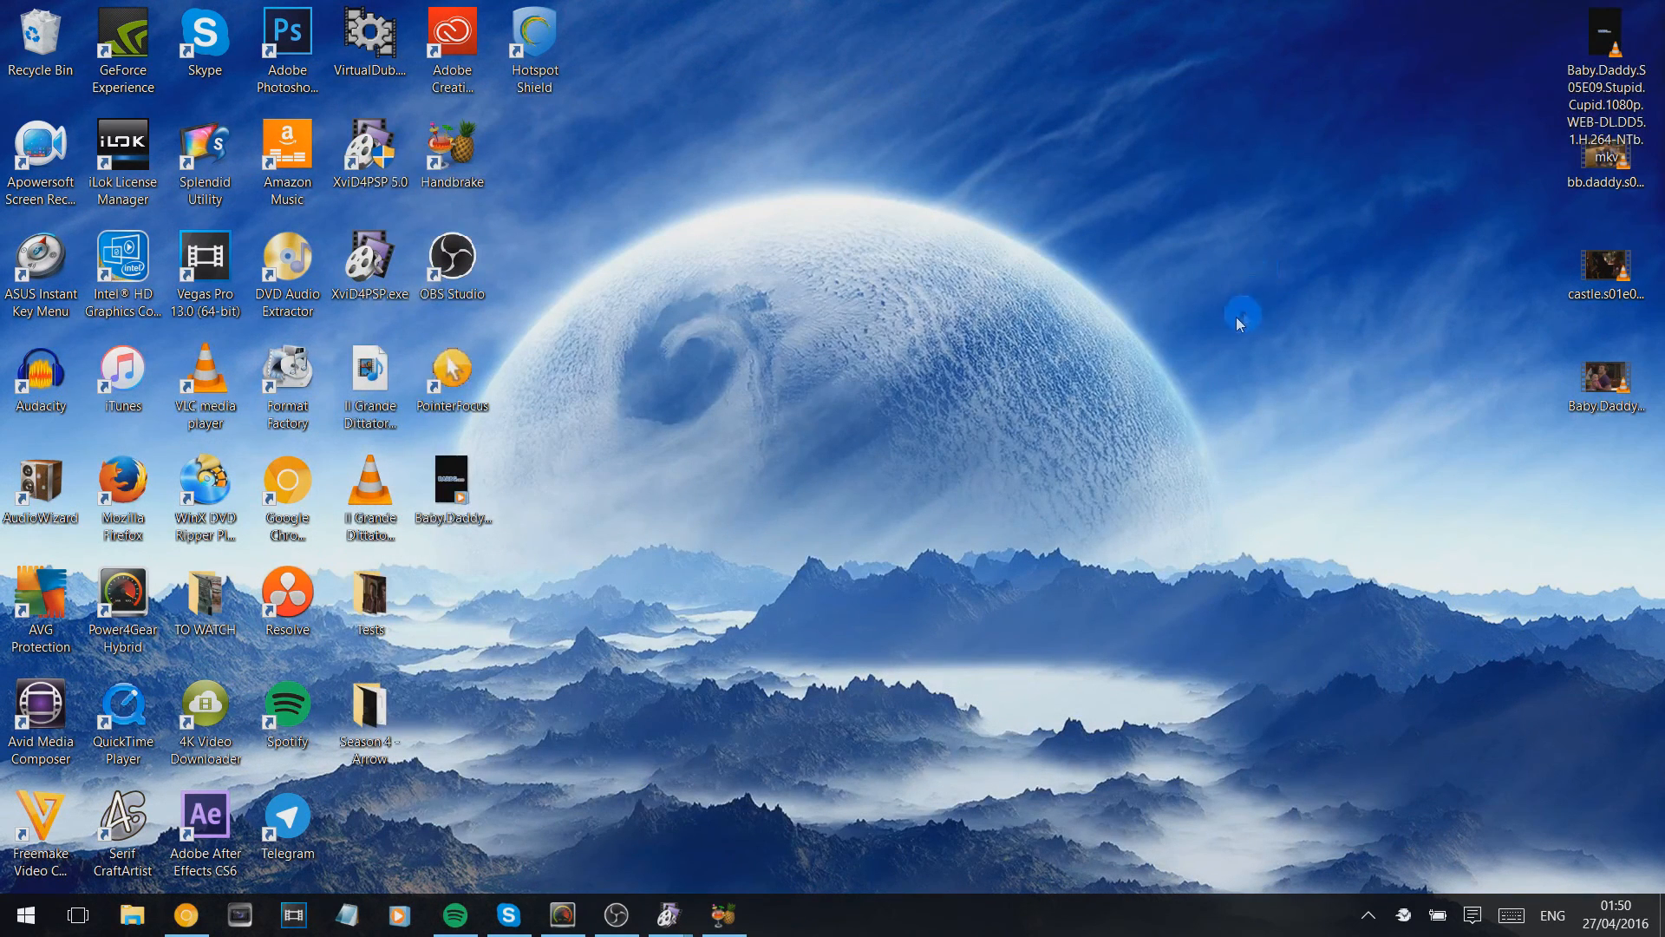